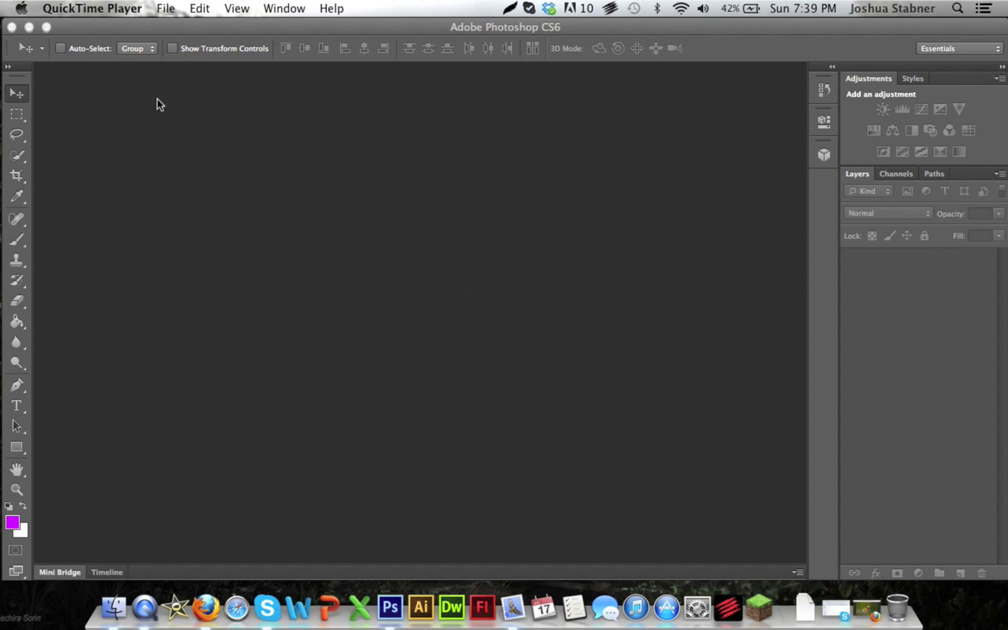
# Step: Bring Photoshop to the front, select the Pen tool and check the File menu
pyautogui.click(394, 24)
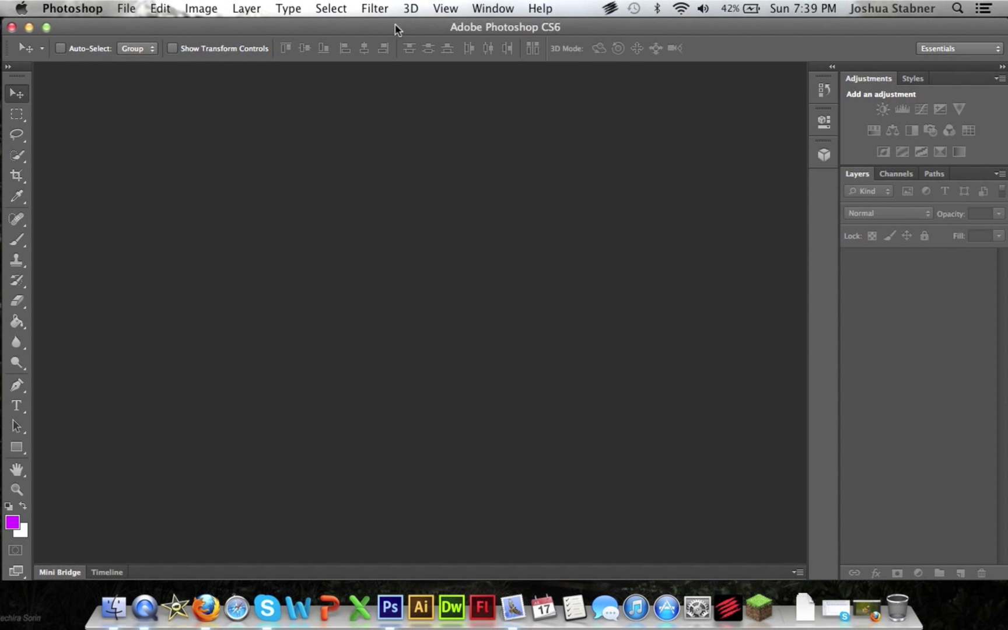
pyautogui.click(18, 391)
pyautogui.click(122, 10)
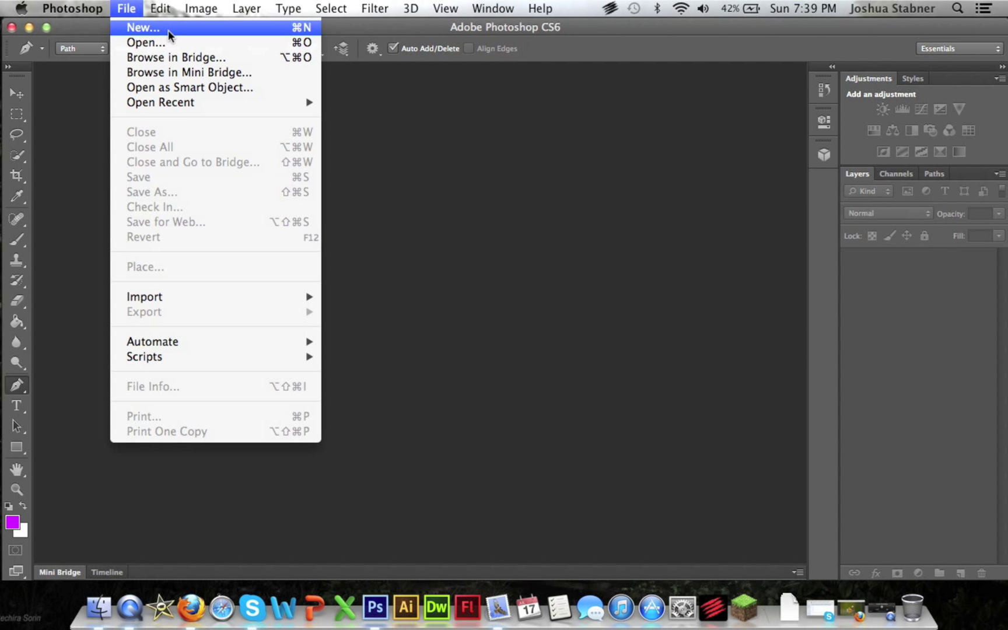
# Step: Open Beautiful_bird_Desktop_wallpaper.jpg from the Graphics folder
pyautogui.click(126, 8)
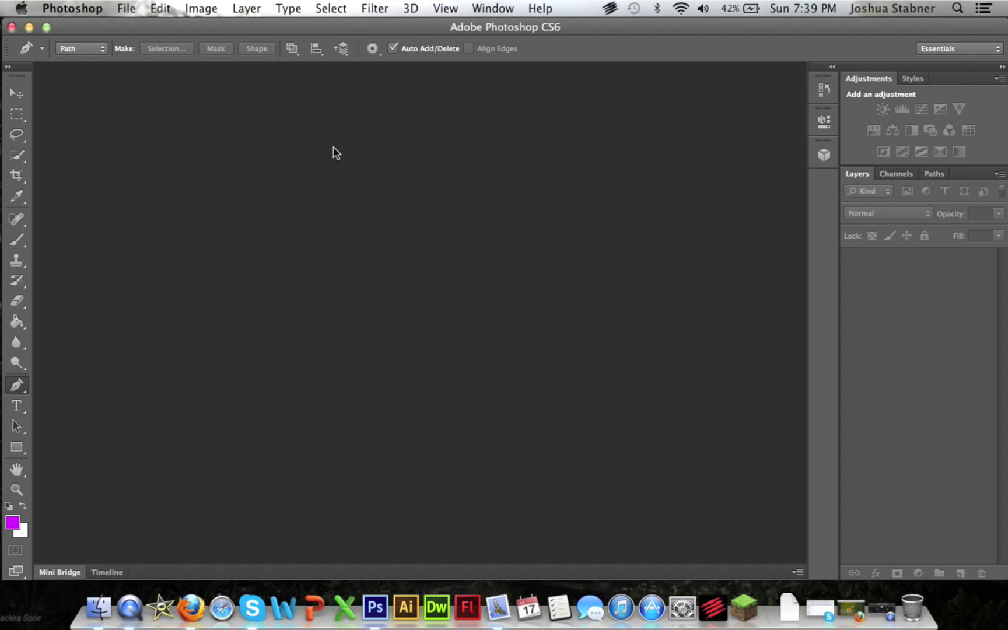
pyautogui.click(117, 11)
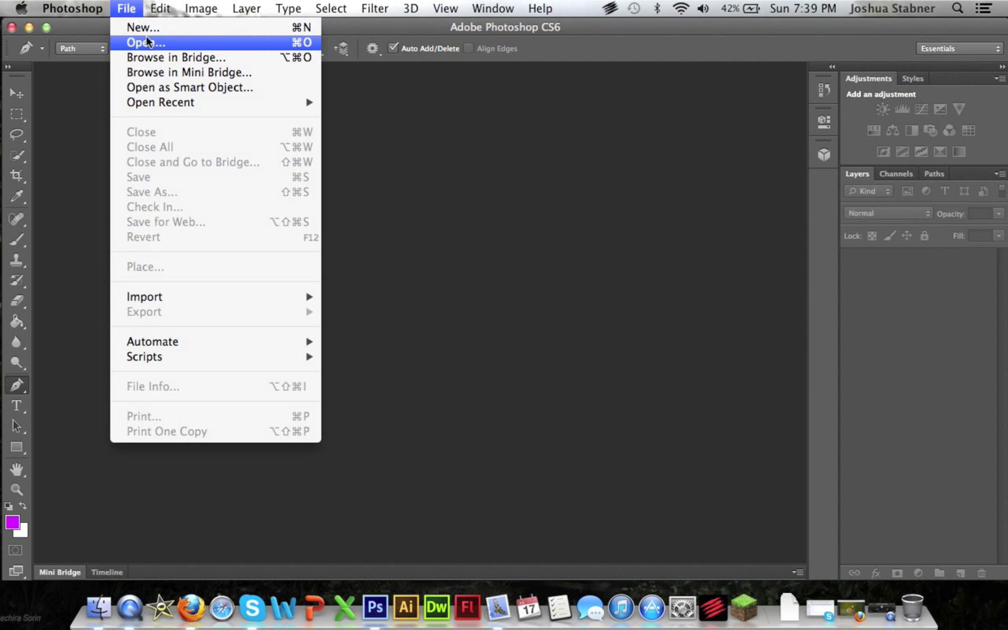
pyautogui.click(150, 43)
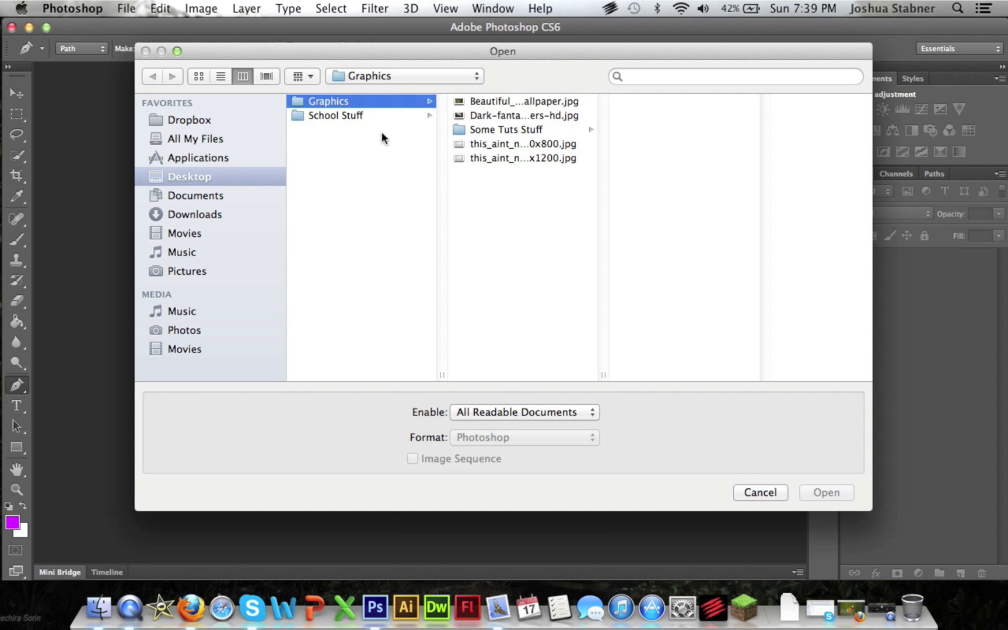
pyautogui.click(540, 100)
pyautogui.click(826, 494)
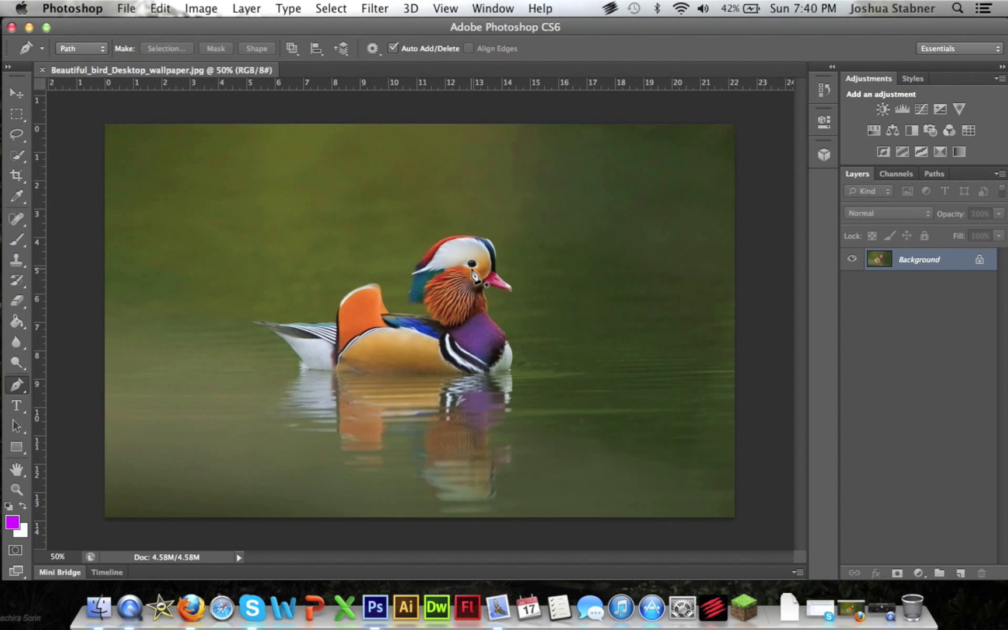
# Step: Zoom into the duck's head and place a left-edge anchor plus a curved anchor at the crown
pyautogui.scroll(10, 474, 275)
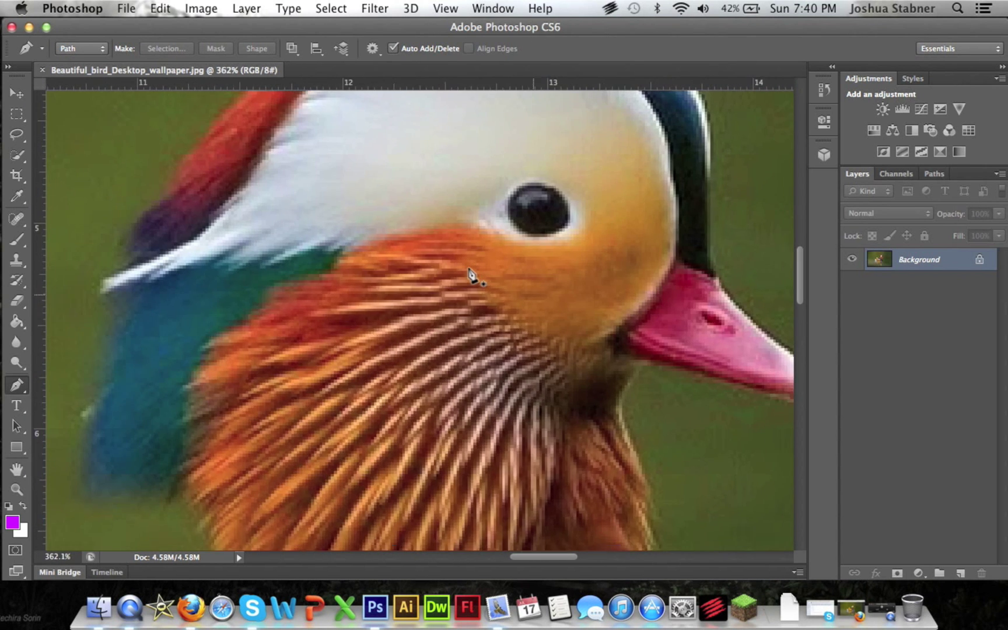
pyautogui.scroll(-2, 474, 276)
pyautogui.scroll(-1, 473, 274)
pyautogui.scroll(5, 473, 271)
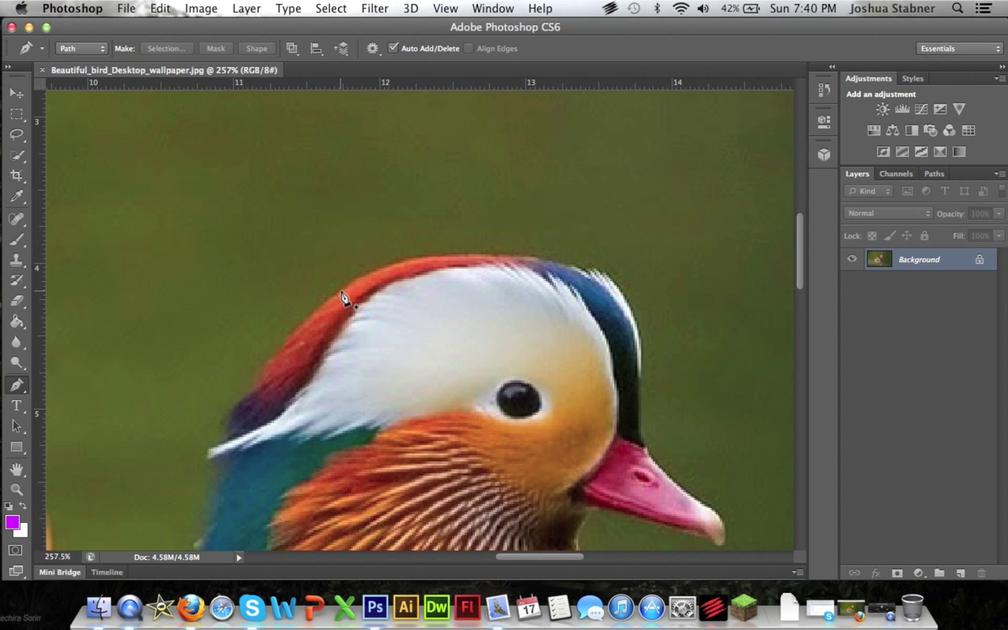
pyautogui.click(334, 298)
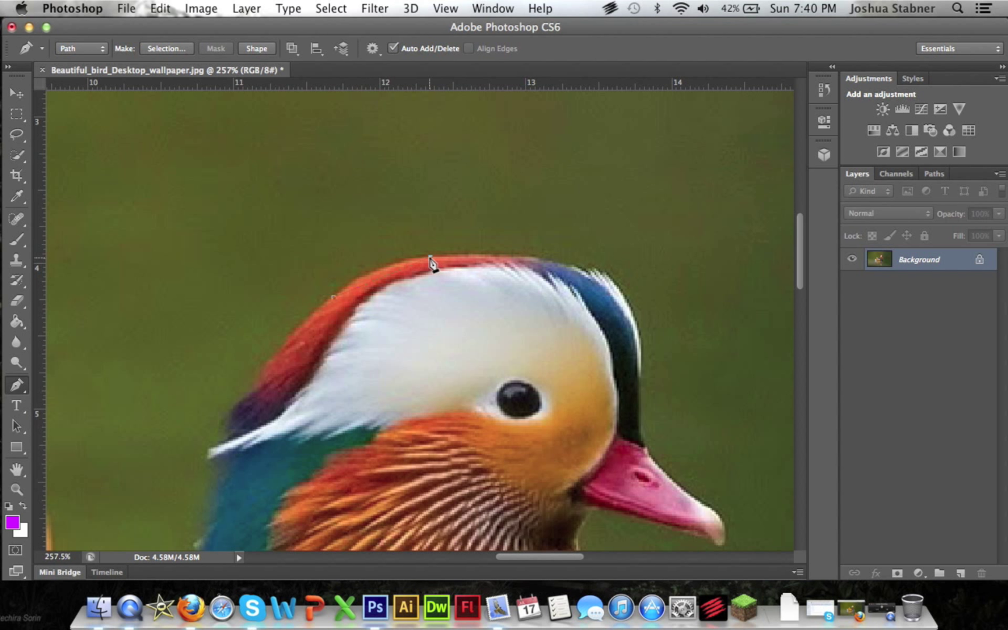
pyautogui.moveTo(451, 262); pyautogui.dragTo(511, 253)
pyautogui.click(432, 258)
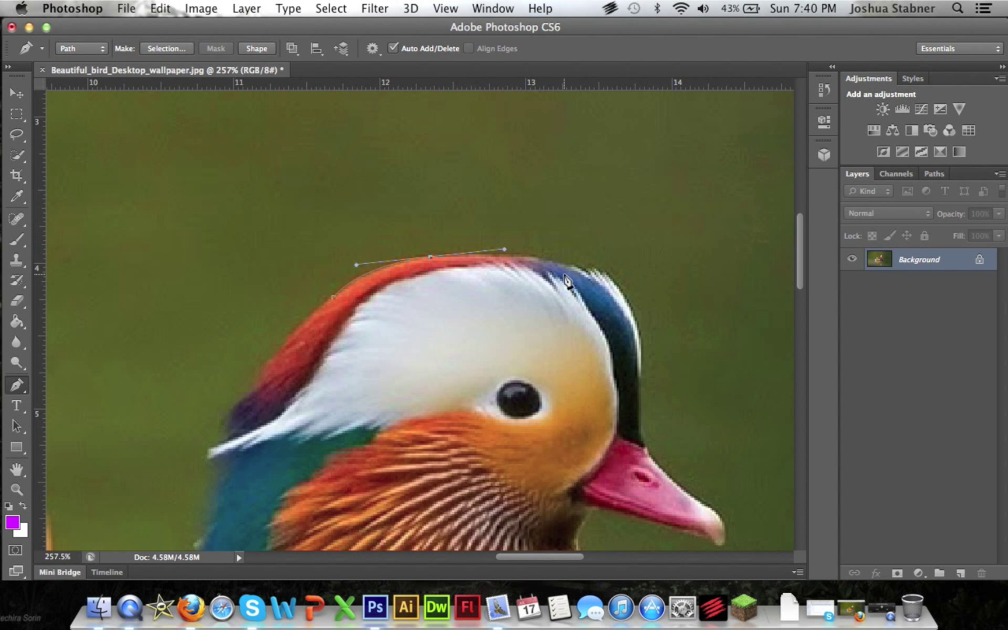
pyautogui.click(568, 266)
pyautogui.click(605, 271)
pyautogui.moveTo(672, 371); pyautogui.dragTo(611, 479)
pyautogui.click(747, 445)
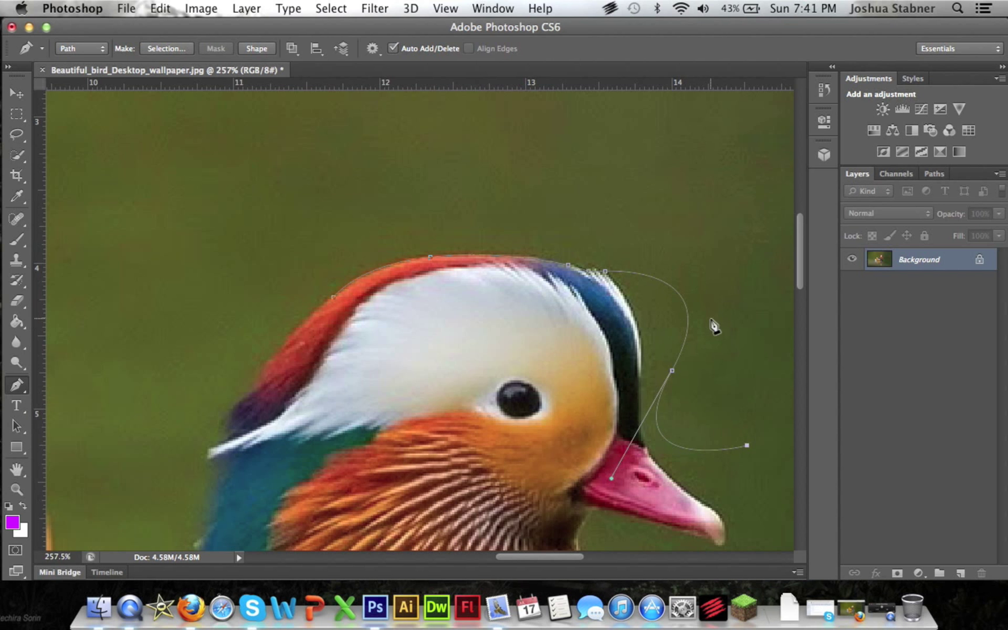
pyautogui.press('super+z')
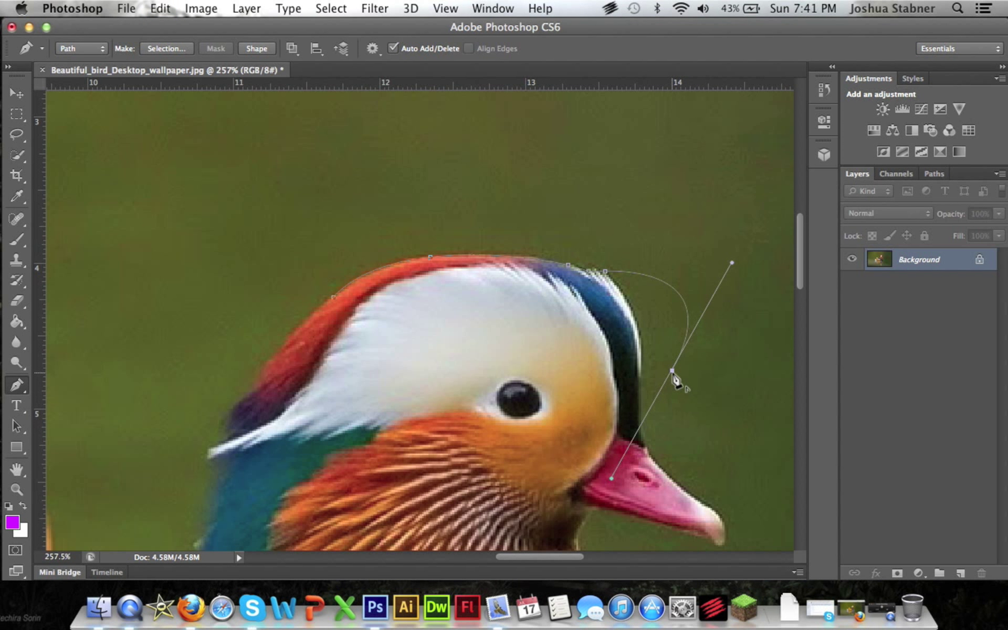
pyautogui.keyDown('alt'); pyautogui.click(672, 372); pyautogui.keyUp('alt')
pyautogui.click(758, 443)
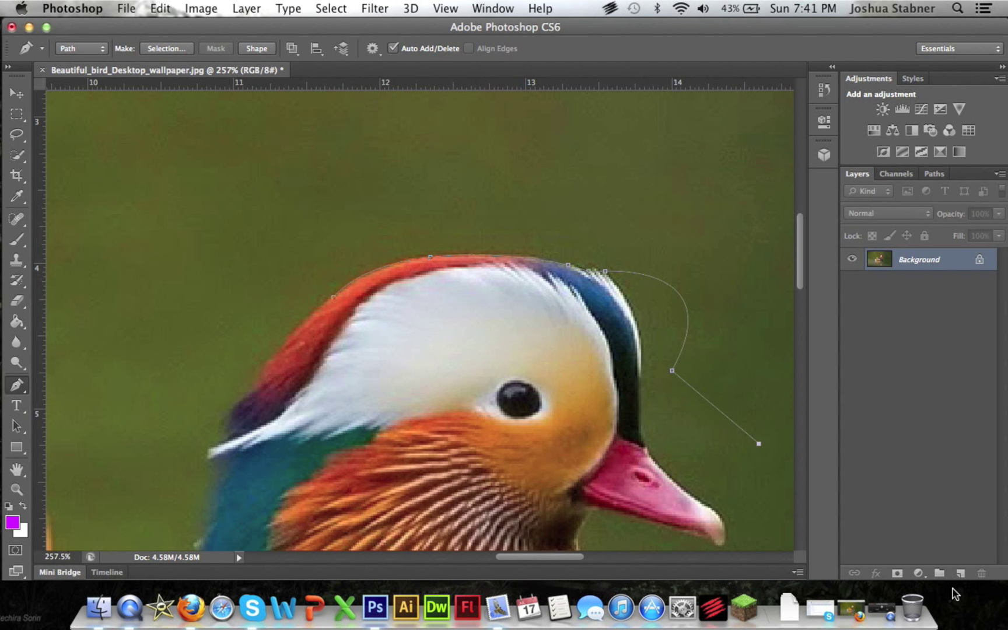
pyautogui.press('super+alt+z')
pyautogui.press('super+alt+z')
pyautogui.press('super+shift+z')
pyautogui.press('super+shift+z')
pyautogui.press('super+alt+z')
pyautogui.press('super+alt+z')
pyautogui.press('super+alt+z')
pyautogui.press('super+alt+z')
pyautogui.press('super+alt+z')
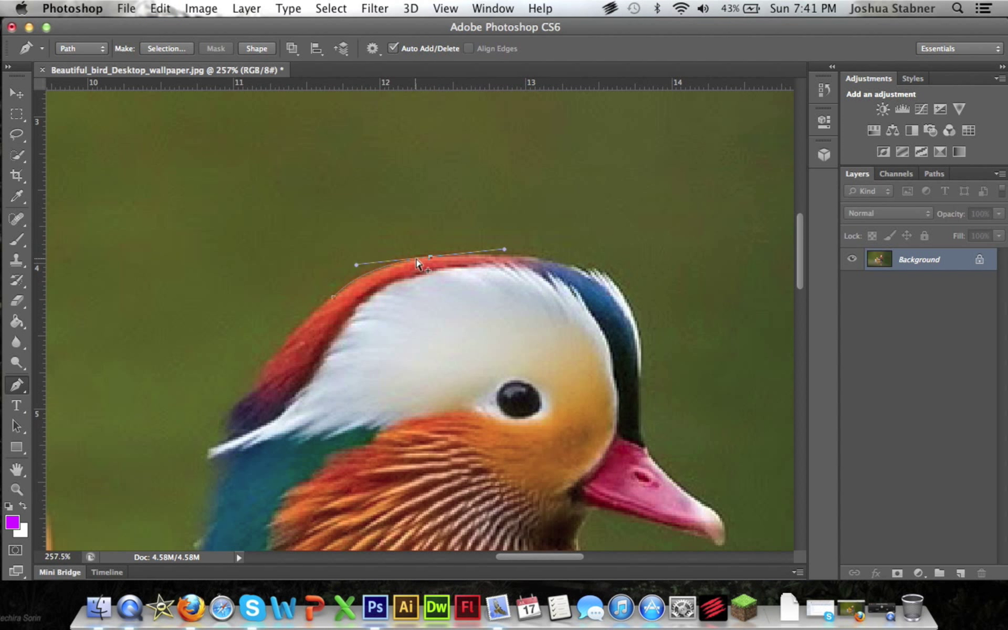
# Step: Remove the top anchor's outgoing curve handle and add two anchors along the crown
pyautogui.keyDown('alt'); pyautogui.click(430, 258); pyautogui.keyUp('alt')
pyautogui.click(532, 257)
pyautogui.click(563, 264)
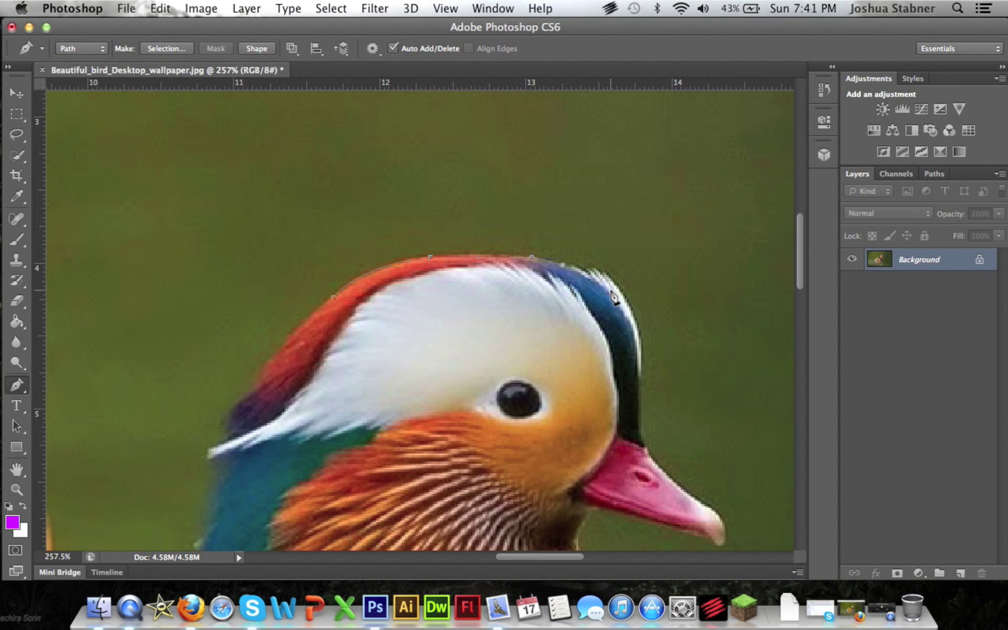
pyautogui.scroll(3, 614, 293)
pyautogui.scroll(-5, 614, 293)
pyautogui.moveTo(543, 558); pyautogui.dragTo(563, 559)
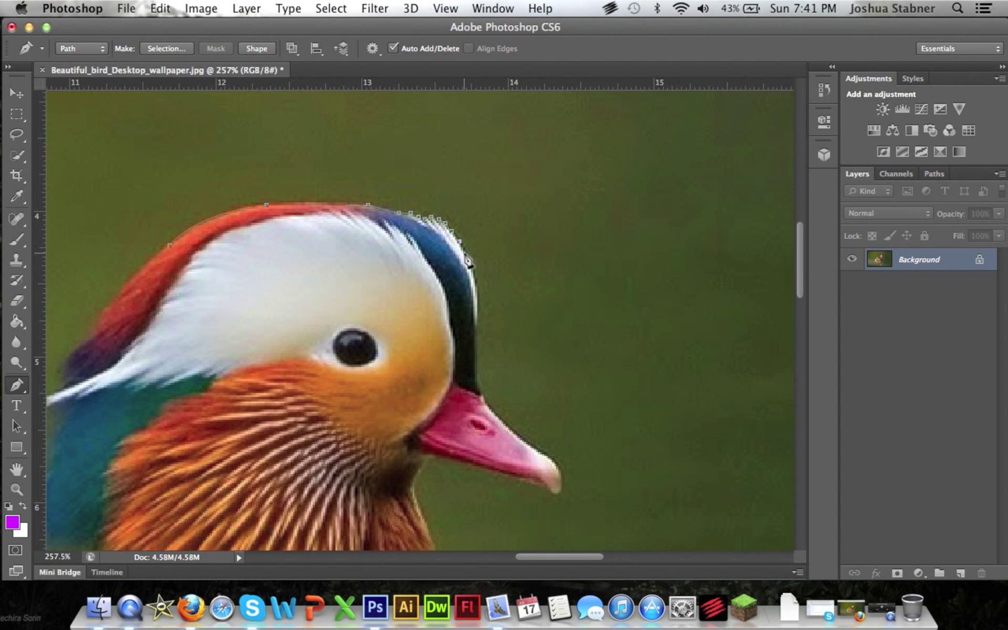
# Step: Trace anchors down the back of the head to just above the beak
pyautogui.click(464, 253)
pyautogui.click(470, 265)
pyautogui.click(478, 290)
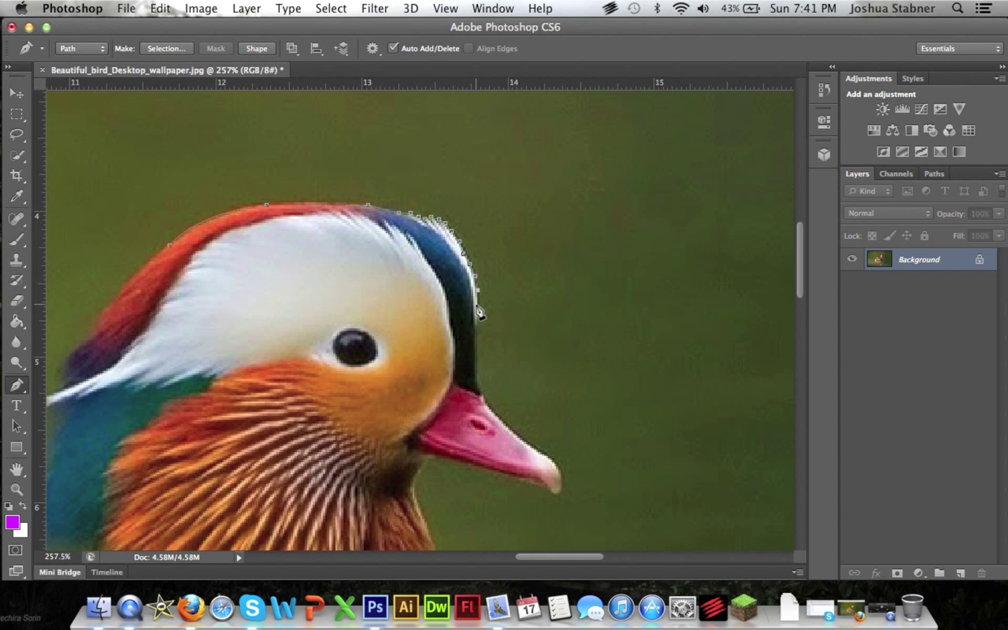
pyautogui.click(475, 339)
pyautogui.click(475, 354)
pyautogui.click(475, 371)
pyautogui.click(477, 383)
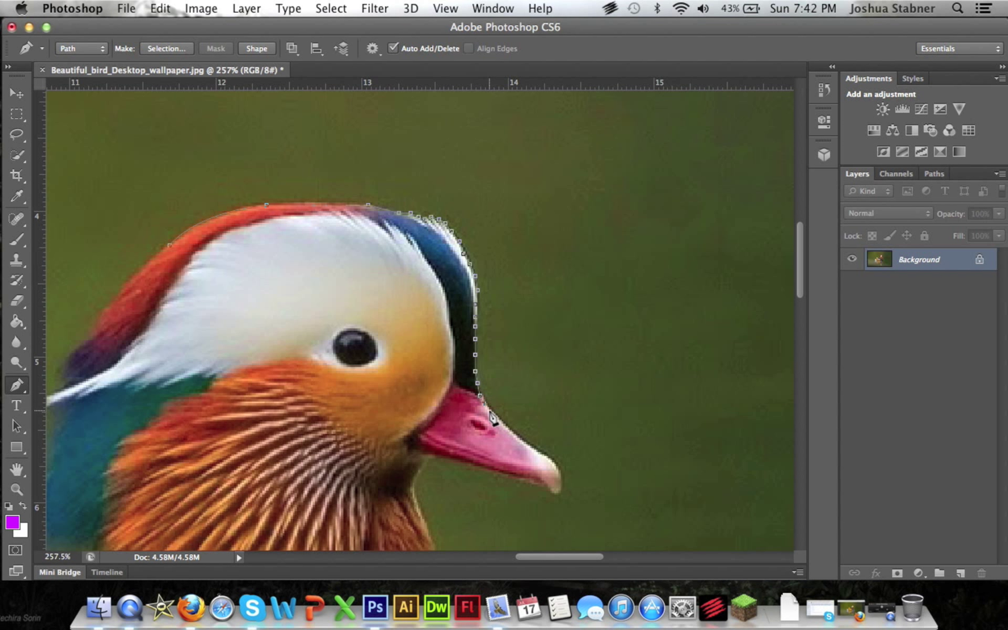
# Step: Trace anchors along the beak's upper edge, around its tip and back along the lower edge
pyautogui.click(488, 410)
pyautogui.click(501, 423)
pyautogui.click(513, 435)
pyautogui.click(525, 442)
pyautogui.click(538, 449)
pyautogui.scroll(-5, 537, 452)
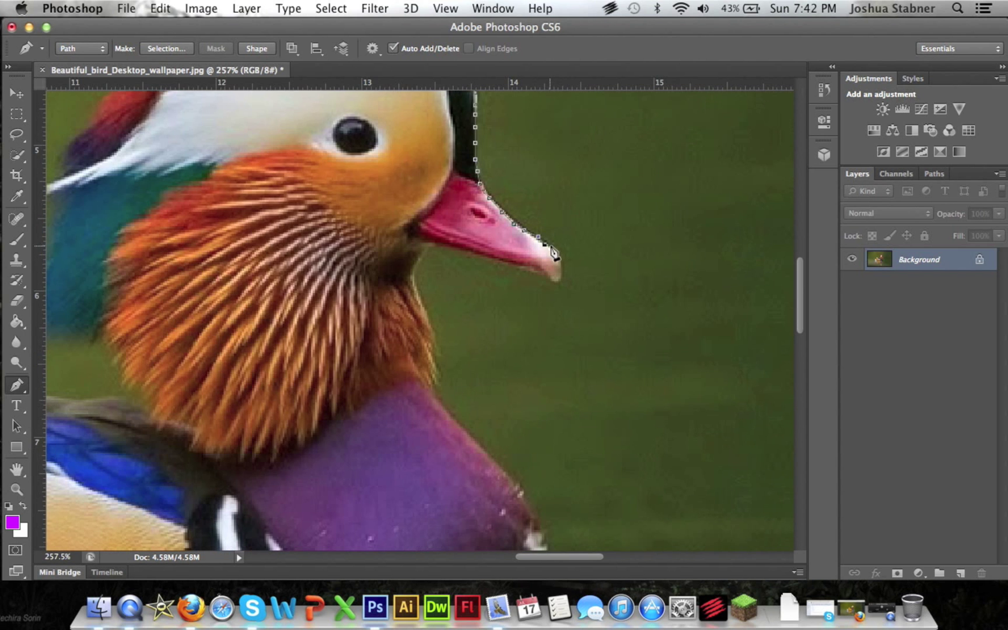
pyautogui.click(561, 493)
pyautogui.click(524, 480)
pyautogui.click(493, 470)
pyautogui.click(463, 463)
# Step: Continue the path down the neck and along the body to the waterline
pyautogui.click(432, 394)
pyautogui.click(495, 463)
pyautogui.scroll(-5, 525, 350)
pyautogui.hscroll(-4, 525, 350)
pyautogui.click(568, 404)
pyautogui.hscroll(-10, 541, 413)
pyautogui.scroll(-1, 540, 413)
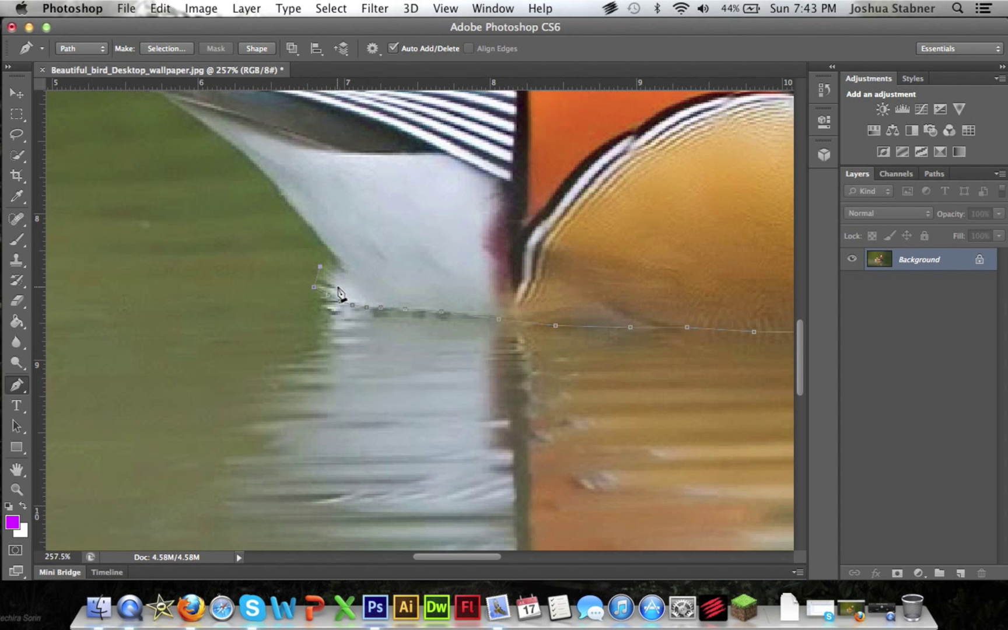
# Step: Switch to the Eraser and set its brush hardness to 0%
pyautogui.scroll(3, 396, 243)
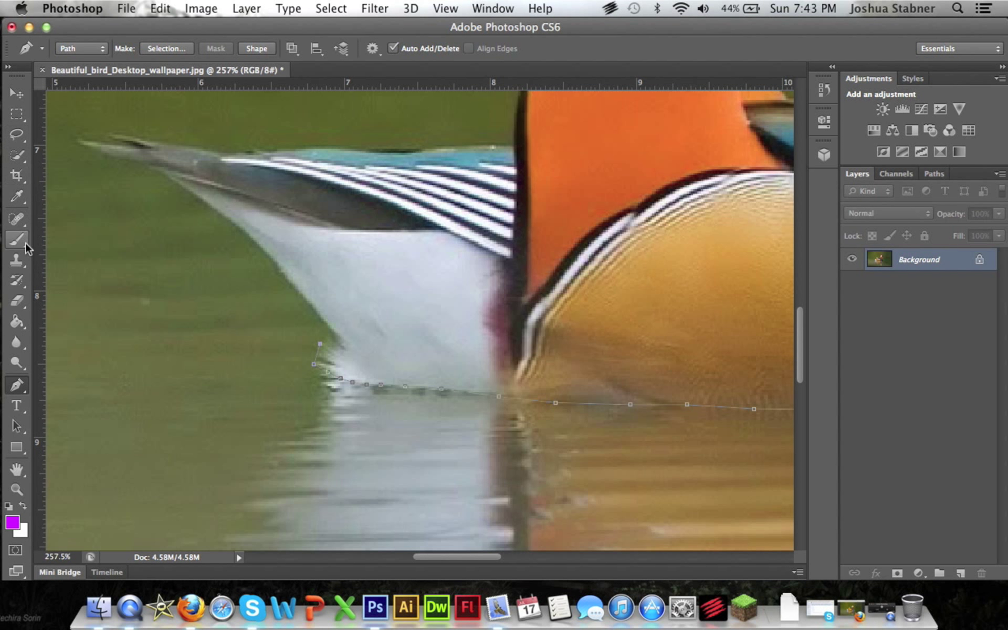
pyautogui.click(17, 300)
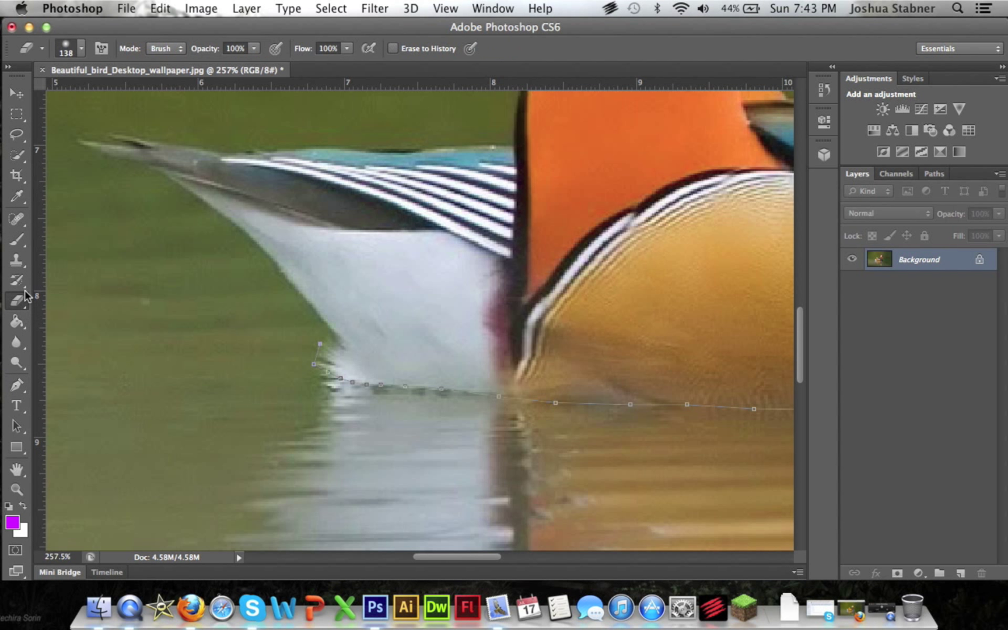
pyautogui.click(83, 51)
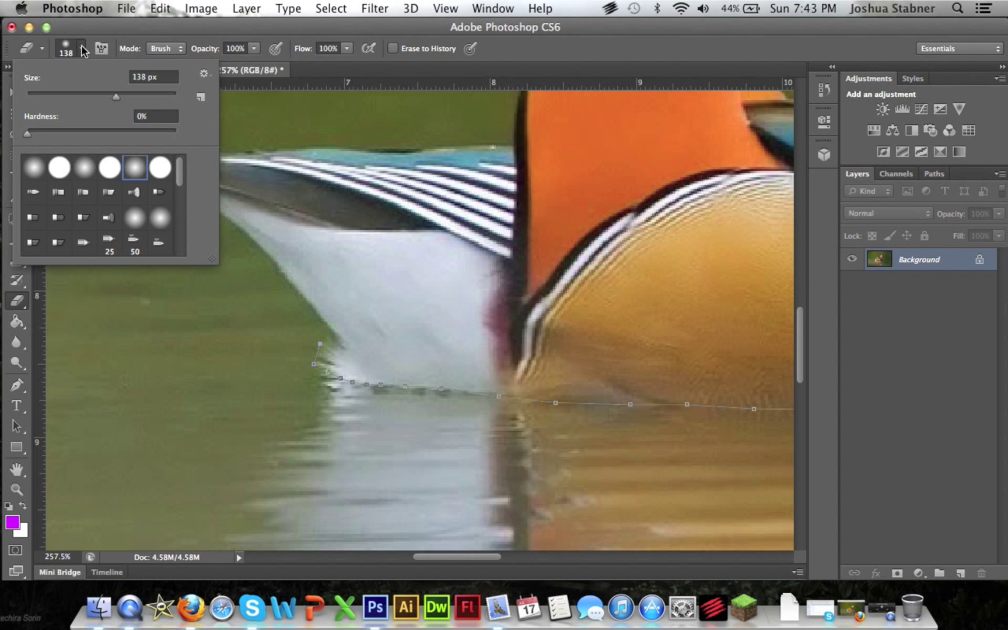
pyautogui.click(25, 135)
pyautogui.press('Return')
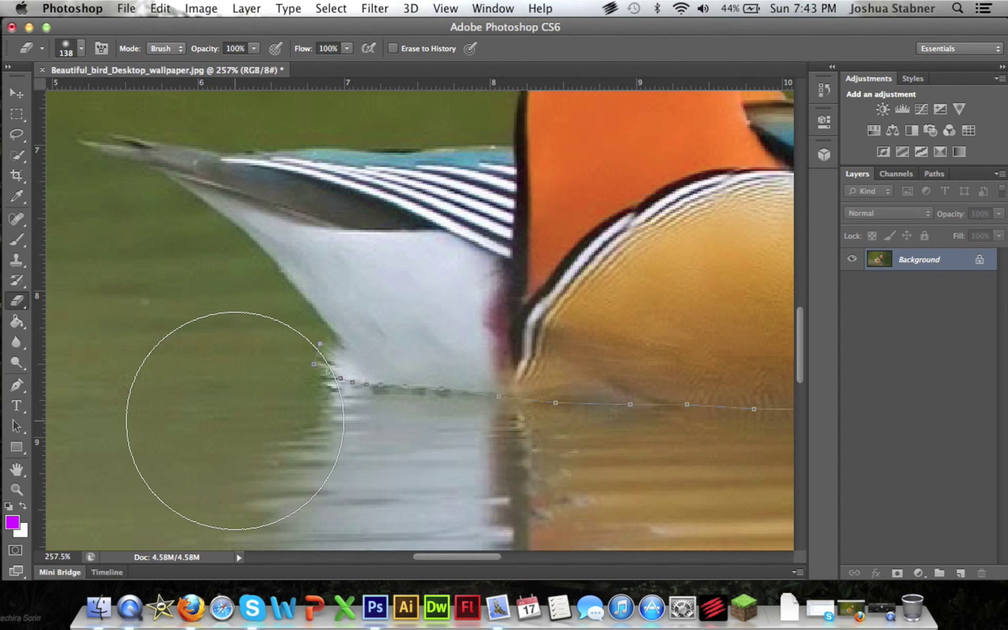
# Step: Erase a few soft patches around the underside, undo them all, and return to the Pen tool
pyautogui.click(223, 420)
pyautogui.click(213, 338)
pyautogui.click(225, 438)
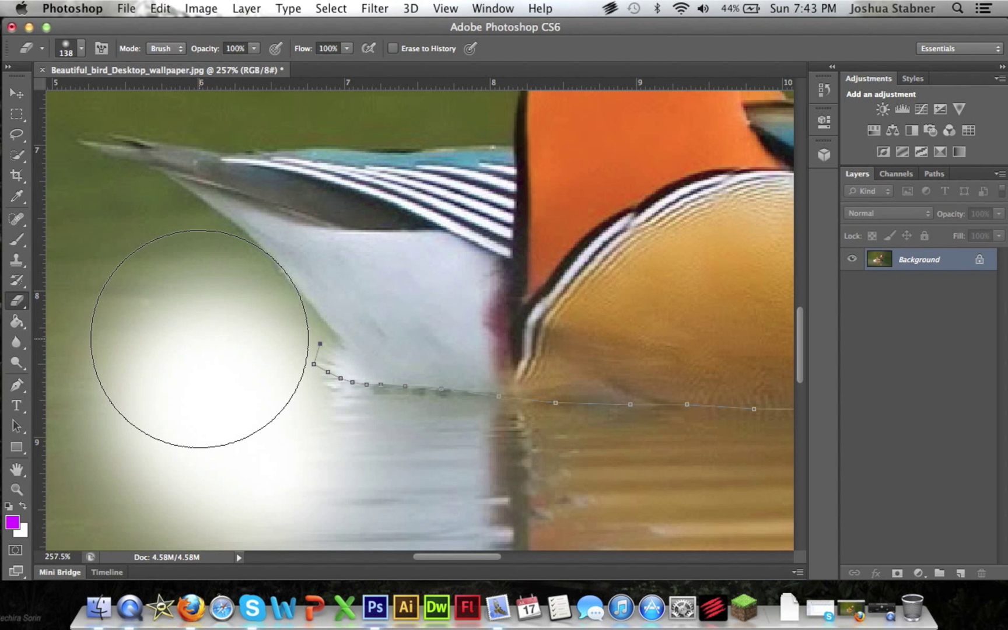
pyautogui.press('super+alt+z')
pyautogui.press('super+alt+z')
pyautogui.press('super+alt+z')
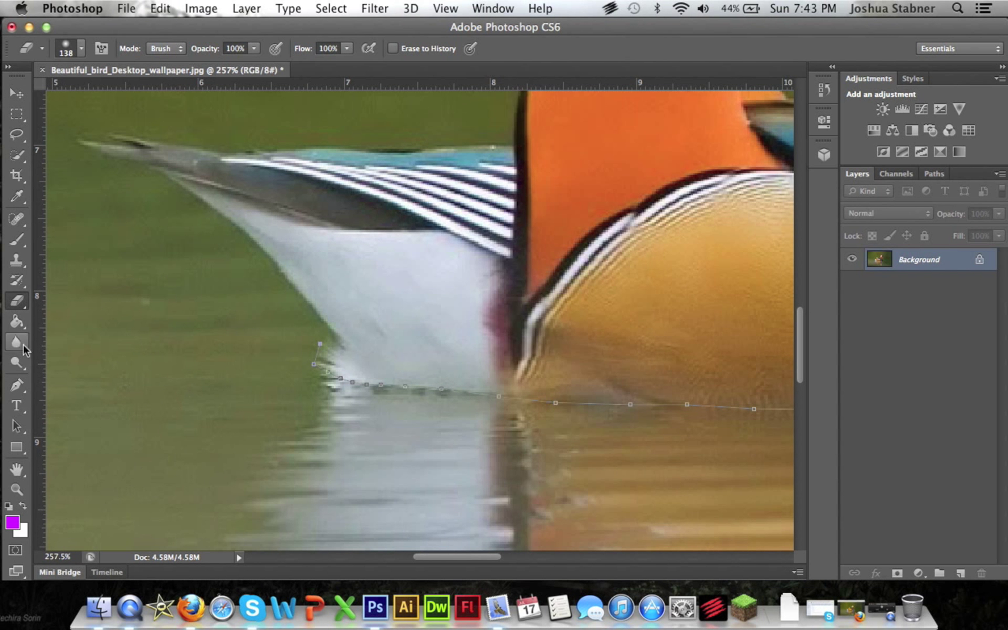
pyautogui.click(17, 385)
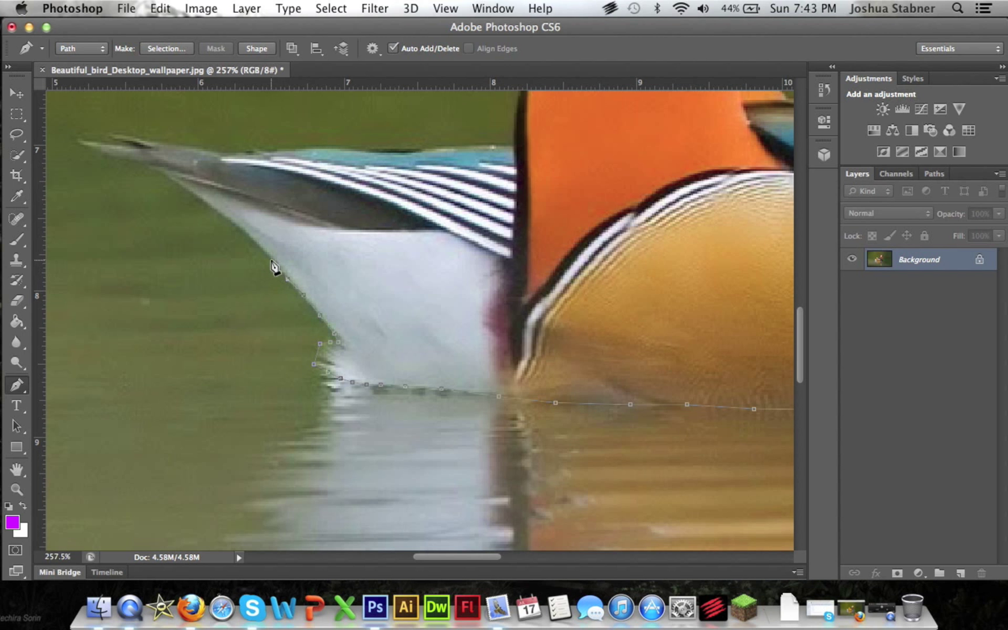
# Step: Add anchors along the duck's back and around the orange sail feather
pyautogui.scroll(5, 274, 266)
pyautogui.click(85, 273)
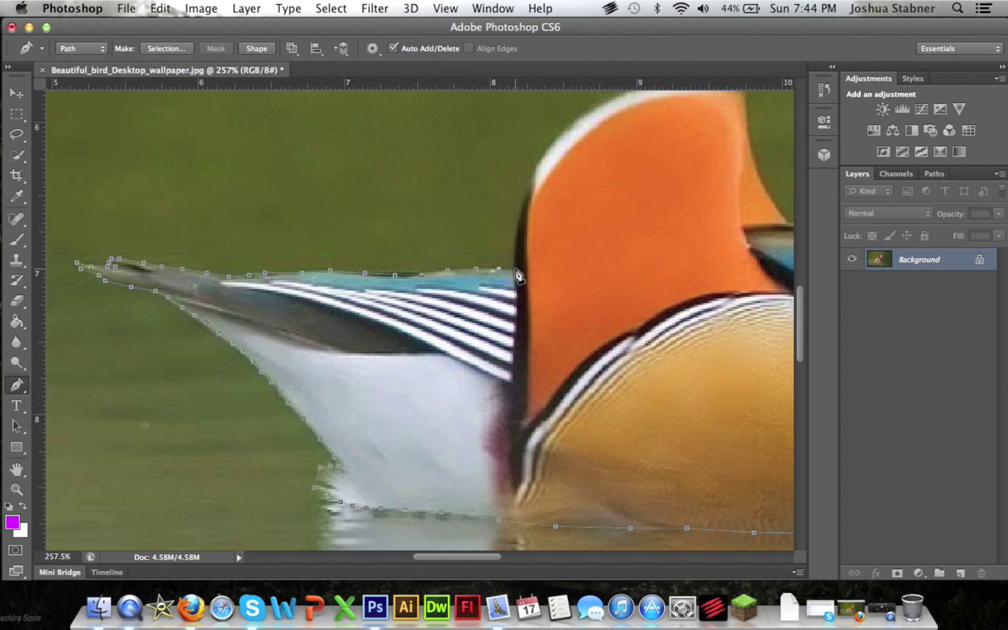
pyautogui.click(234, 274)
pyautogui.click(529, 265)
pyautogui.hscroll(8, 529, 266)
pyautogui.click(315, 337)
pyautogui.click(379, 279)
pyautogui.click(526, 261)
# Step: Trace the wing edge, neck and head, then close the path on its starting anchor
pyautogui.click(594, 401)
pyautogui.click(677, 349)
pyautogui.hscroll(8, 678, 349)
pyautogui.scroll(6, 677, 349)
pyautogui.click(519, 362)
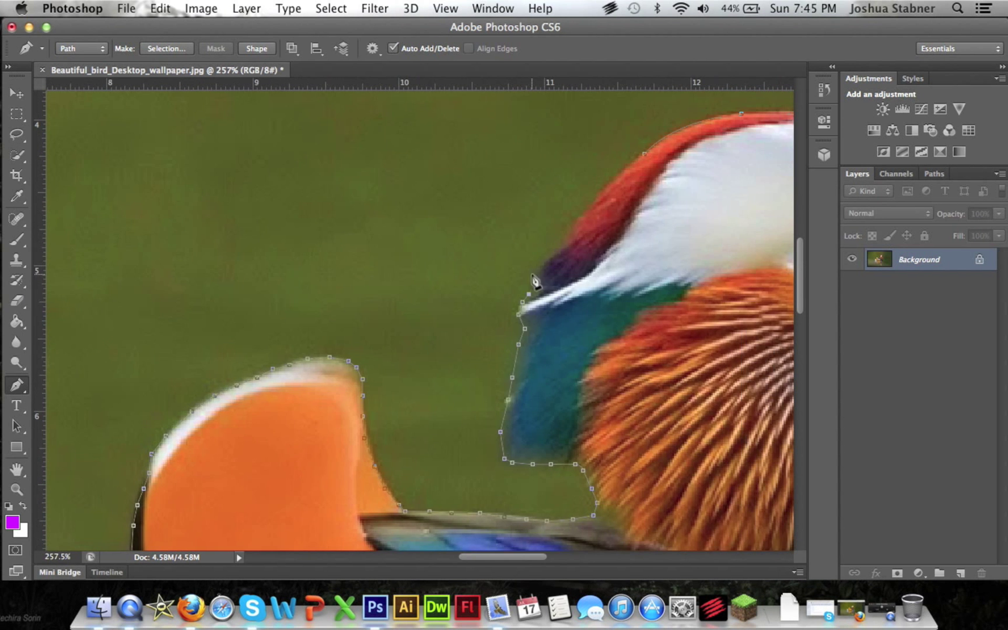
pyautogui.scroll(2, 542, 274)
pyautogui.click(640, 228)
pyautogui.click(640, 230)
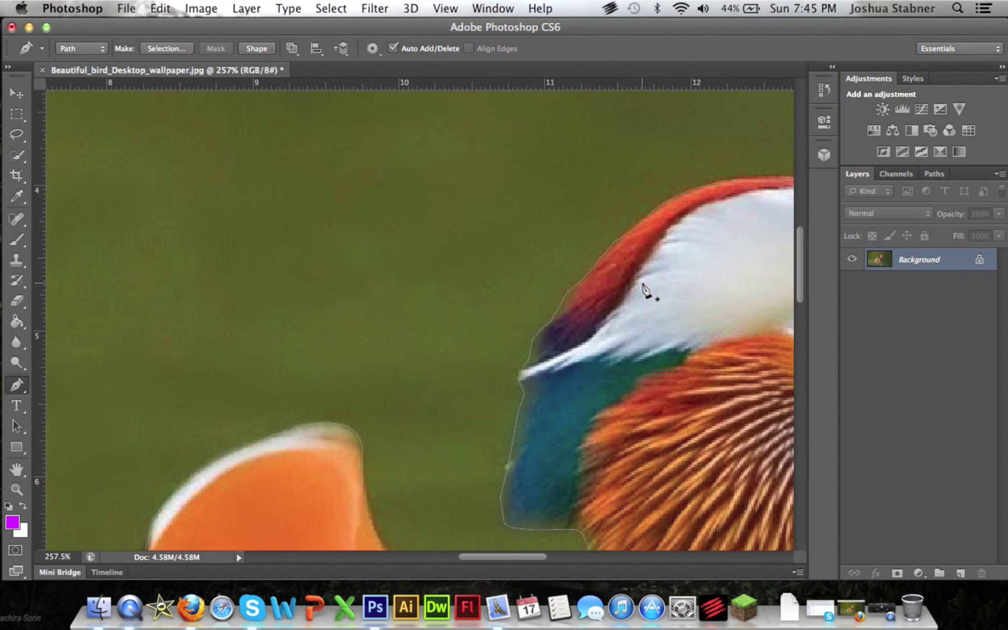
pyautogui.scroll(1, 643, 289)
pyautogui.scroll(-3, 642, 280)
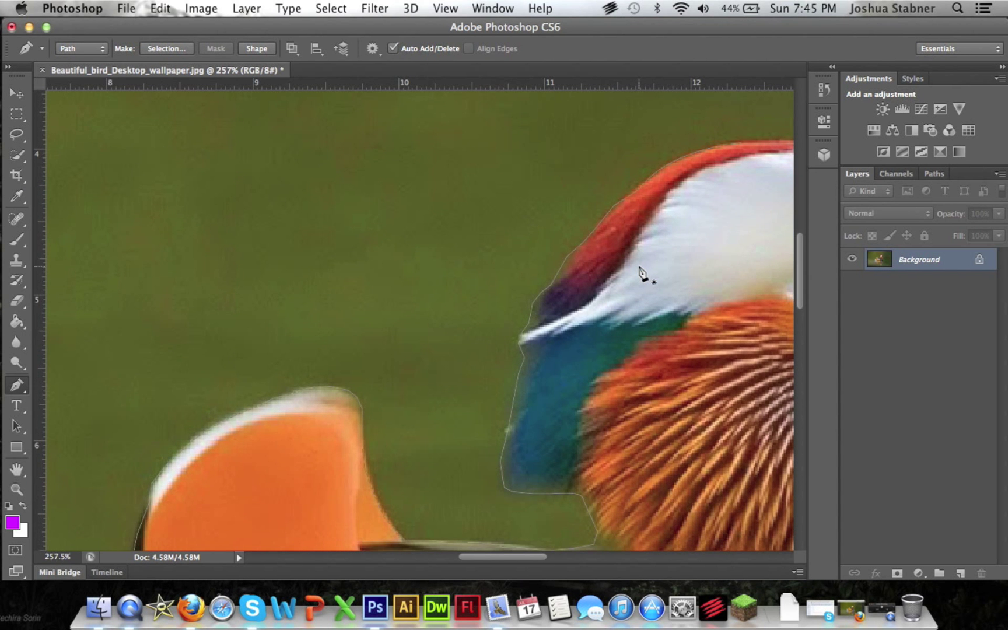
pyautogui.scroll(-10, 619, 330)
pyautogui.scroll(6, 529, 326)
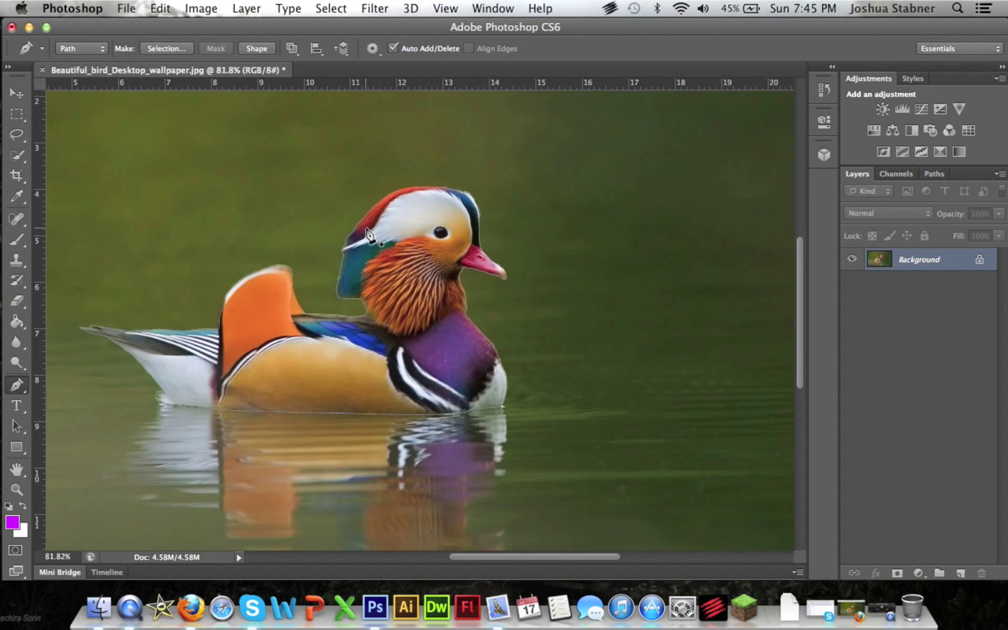
pyautogui.scroll(-2, 369, 233)
pyautogui.moveTo(536, 561); pyautogui.dragTo(508, 561)
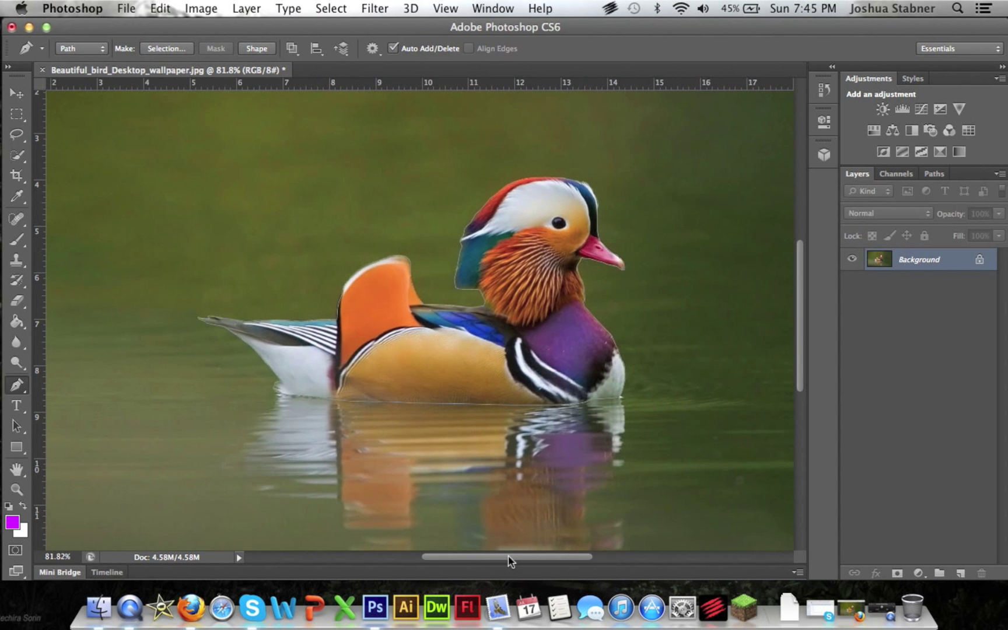
pyautogui.scroll(3, 471, 345)
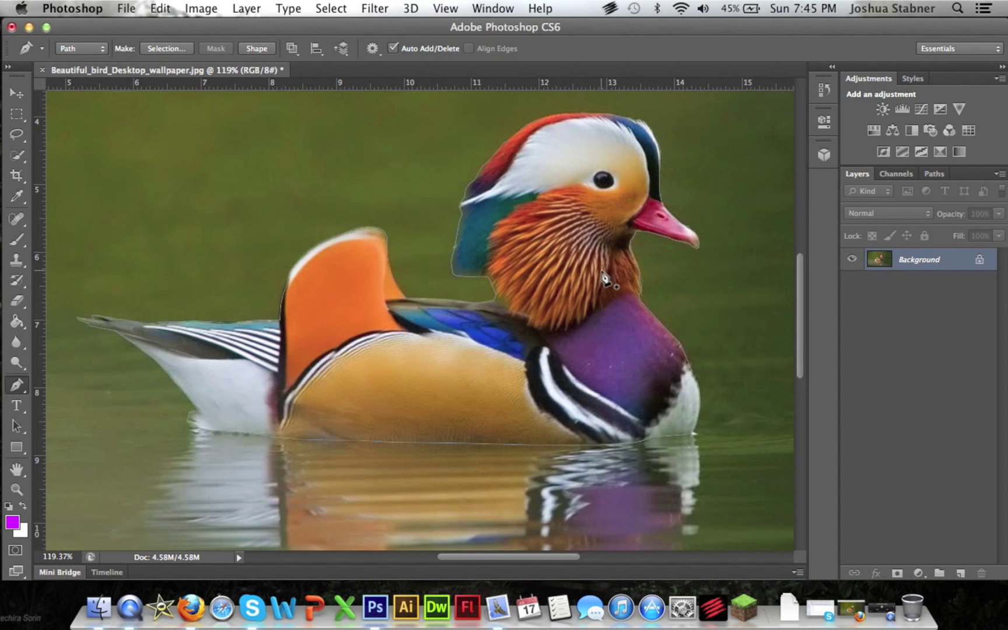
# Step: Make a selection from the duck path with 0 px feather radius and anti-aliasing on
pyautogui.rightClick(493, 158)
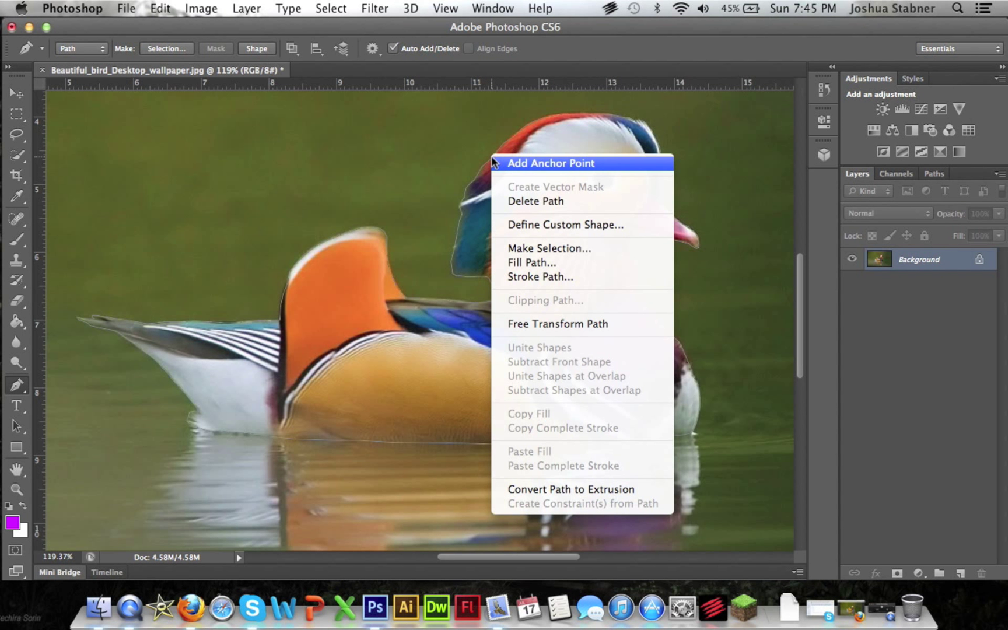
pyautogui.click(546, 247)
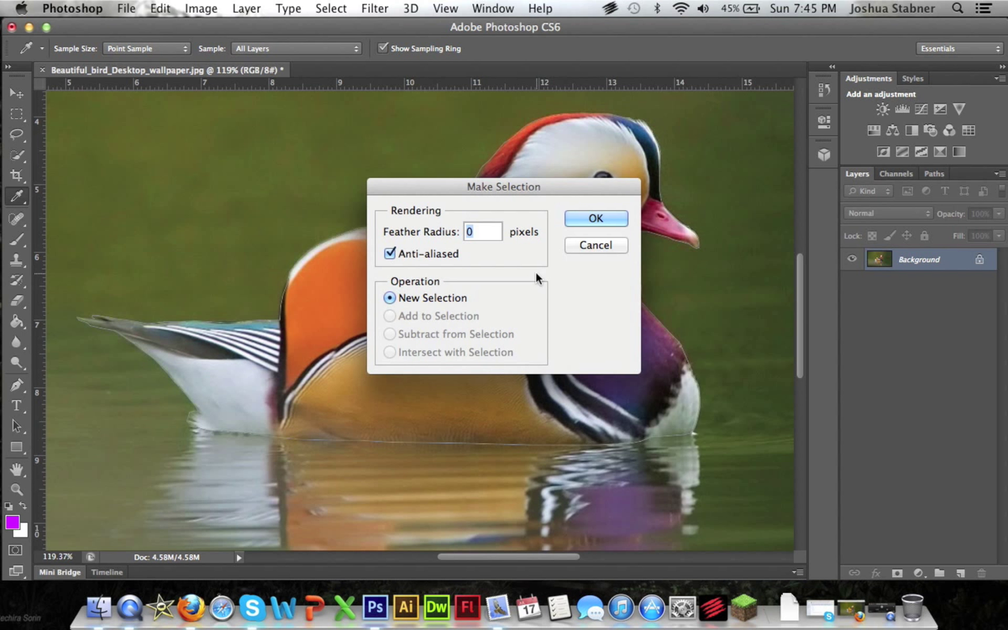
pyautogui.click(596, 220)
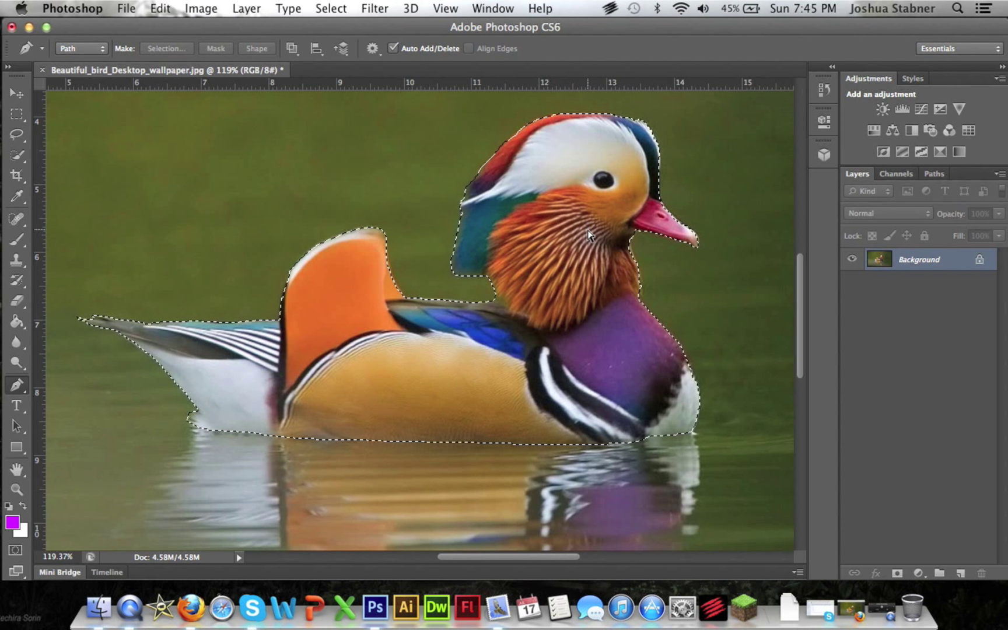
# Step: Copy and paste the selected duck onto Layer 1 and move it with the Move tool
pyautogui.press('super+c')
pyautogui.press('super+v')
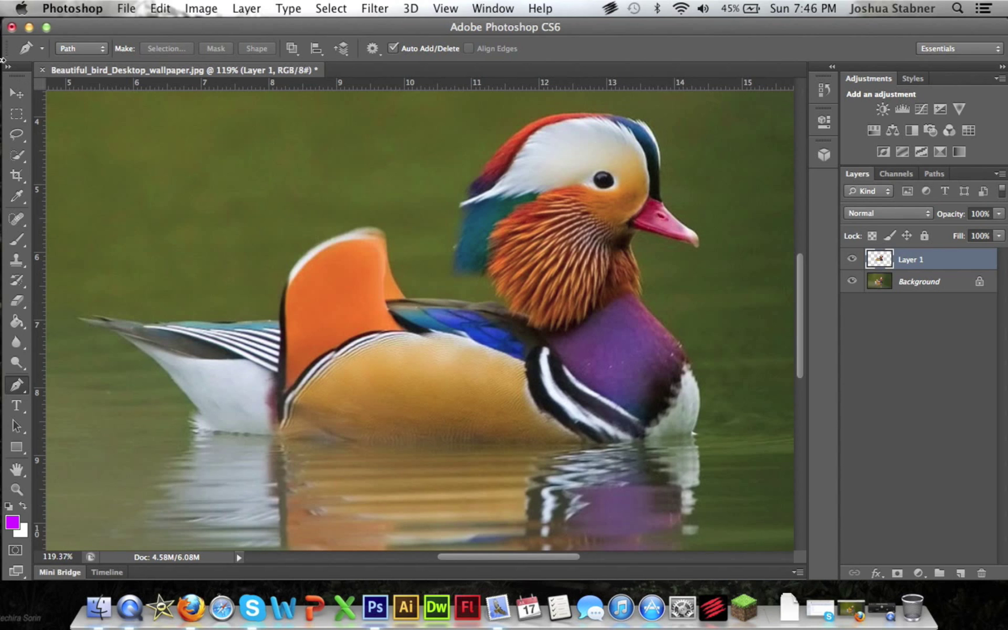
pyautogui.click(16, 94)
pyautogui.moveTo(588, 221); pyautogui.dragTo(502, 241)
# Step: Hide the Background layer and zoom out to see the duck on transparency
pyautogui.click(851, 281)
pyautogui.moveTo(536, 288)
pyautogui.mouseDown()
pyautogui.moveTo(543, 243)
pyautogui.moveTo(535, 282)
pyautogui.mouseUp()
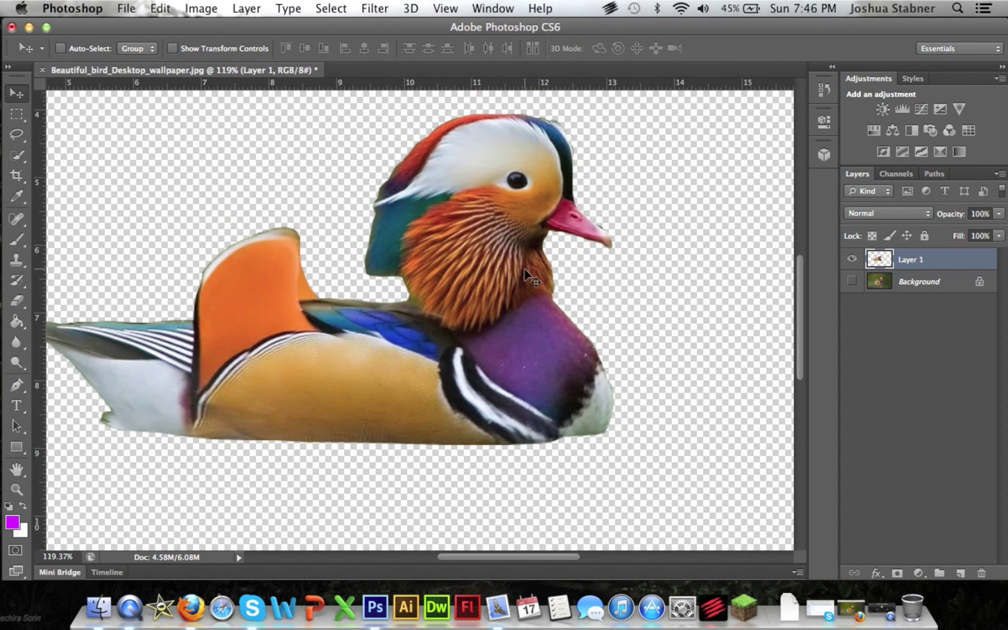
pyautogui.press('super+minus')
pyautogui.press('super+minus')
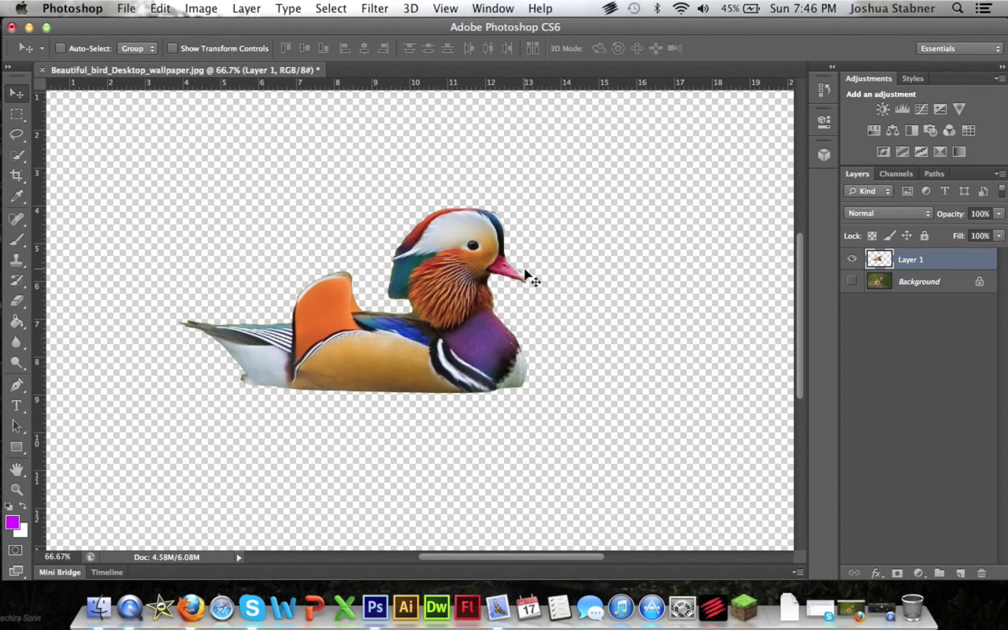
pyautogui.scroll(2, 532, 274)
pyautogui.moveTo(544, 563)
pyautogui.mouseDown()
pyautogui.moveTo(499, 556)
pyautogui.moveTo(532, 561)
pyautogui.mouseUp()
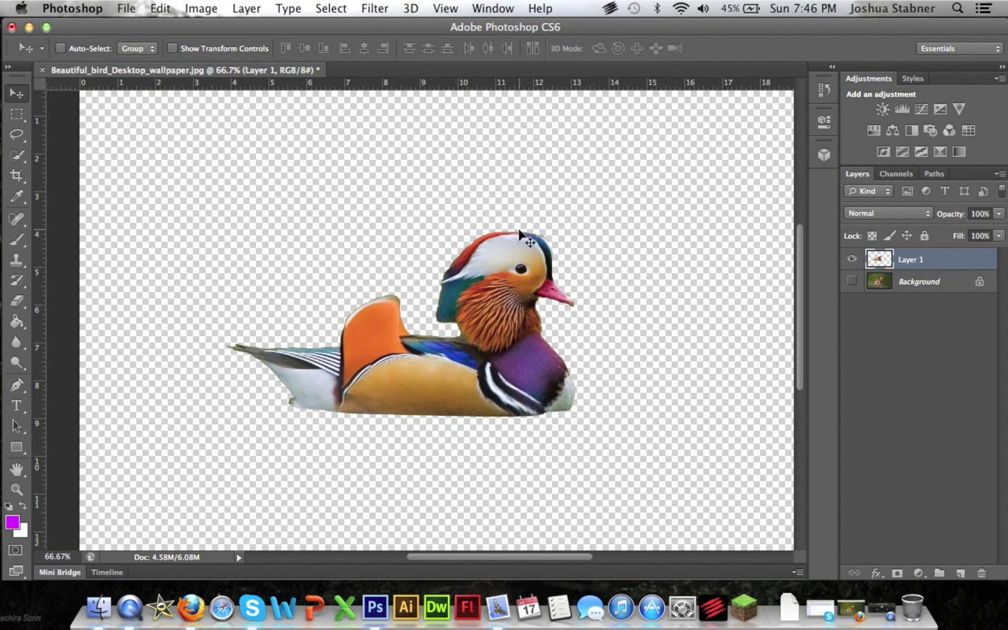
# Step: With a 176 px eraser, erase the top of the crest and the purple chest's right edge
pyautogui.click(16, 301)
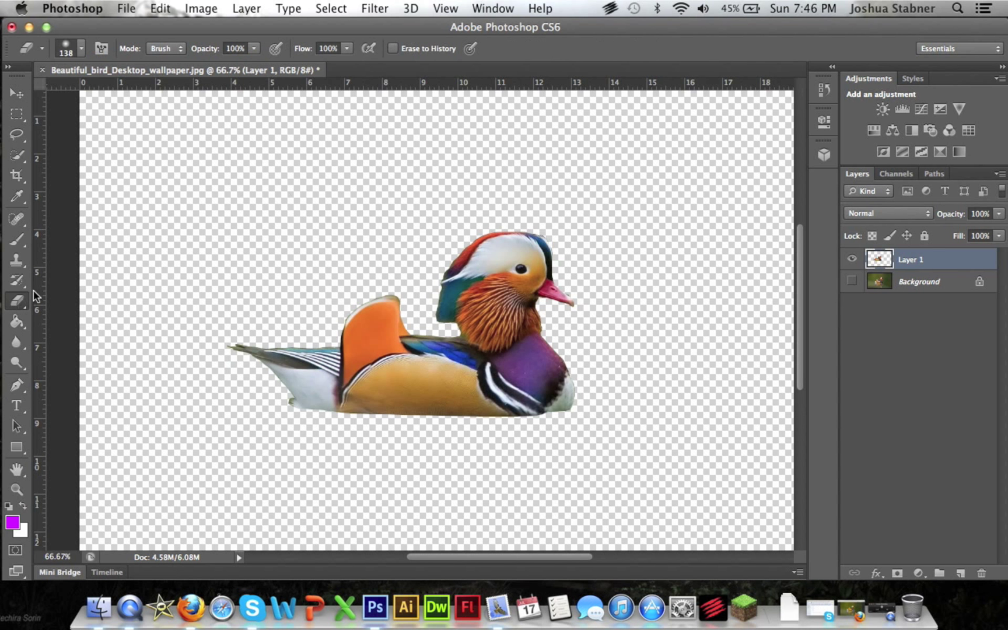
pyautogui.click(83, 50)
pyautogui.moveTo(115, 98); pyautogui.dragTo(131, 98)
pyautogui.click(83, 50)
pyautogui.moveTo(539, 194)
pyautogui.mouseDown()
pyautogui.moveTo(468, 202)
pyautogui.moveTo(423, 237)
pyautogui.moveTo(384, 286)
pyautogui.moveTo(307, 449)
pyautogui.moveTo(238, 415)
pyautogui.mouseUp()
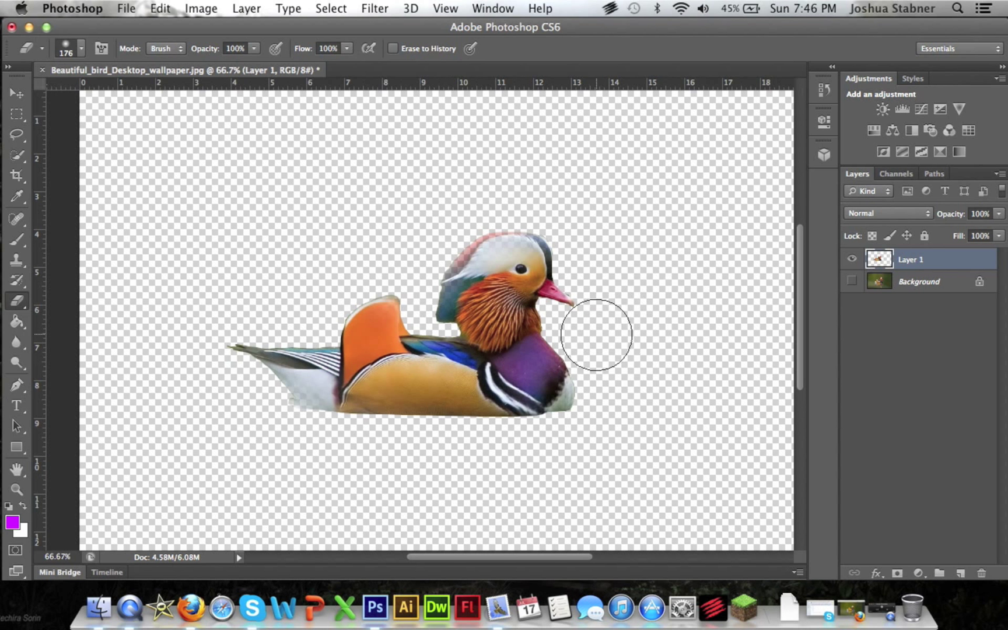
pyautogui.moveTo(612, 394)
pyautogui.mouseDown()
pyautogui.moveTo(605, 369)
pyautogui.moveTo(629, 389)
pyautogui.moveTo(601, 440)
pyautogui.moveTo(547, 452)
pyautogui.moveTo(381, 465)
pyautogui.moveTo(284, 450)
pyautogui.mouseUp()
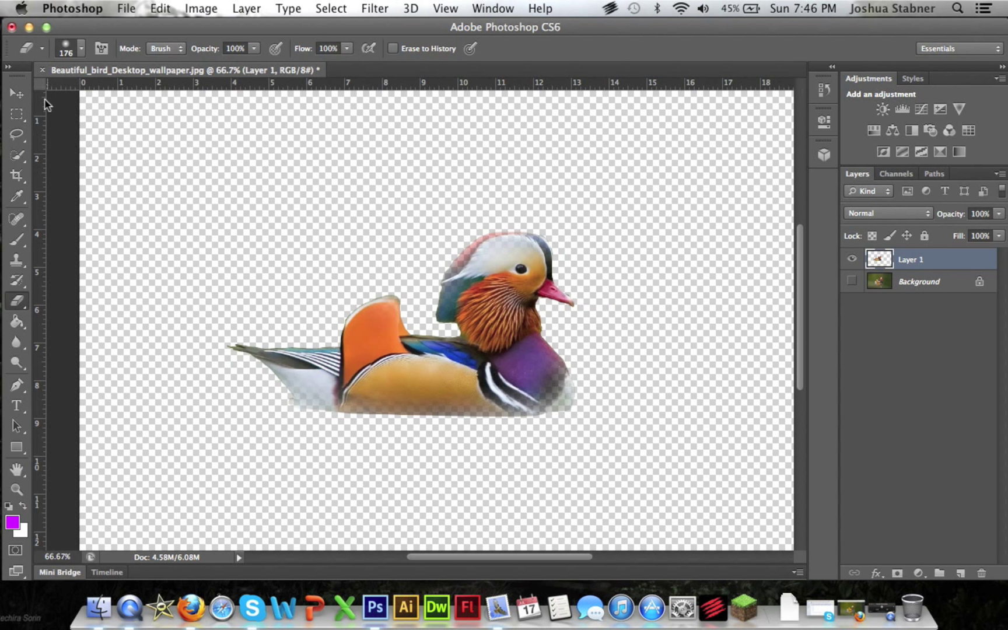
pyautogui.click(20, 95)
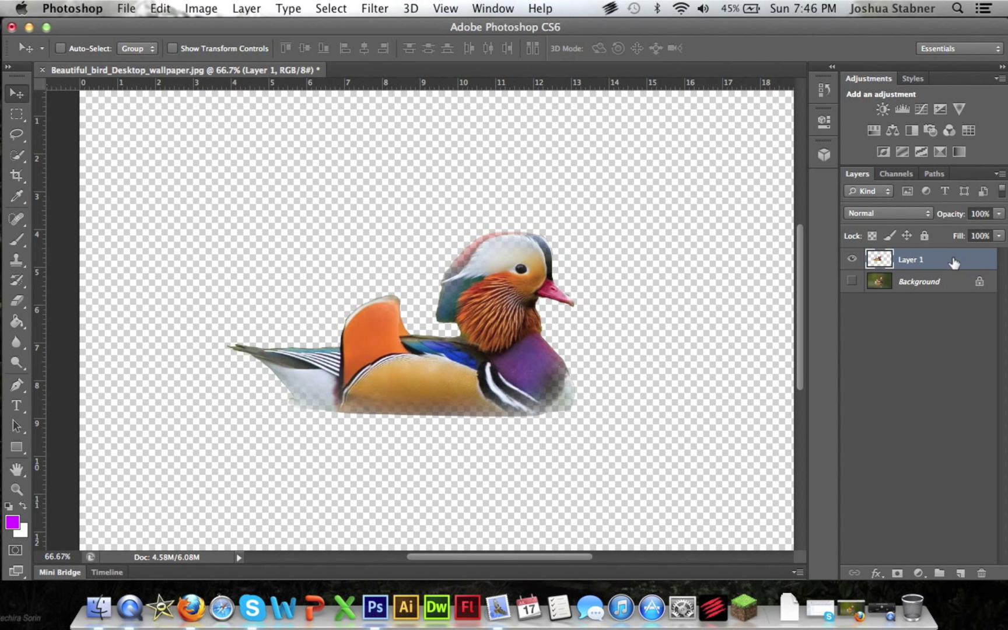
# Step: Delete Layer 1 and create a new blank 1920 × 1080 px document
pyautogui.press('BackSpace')
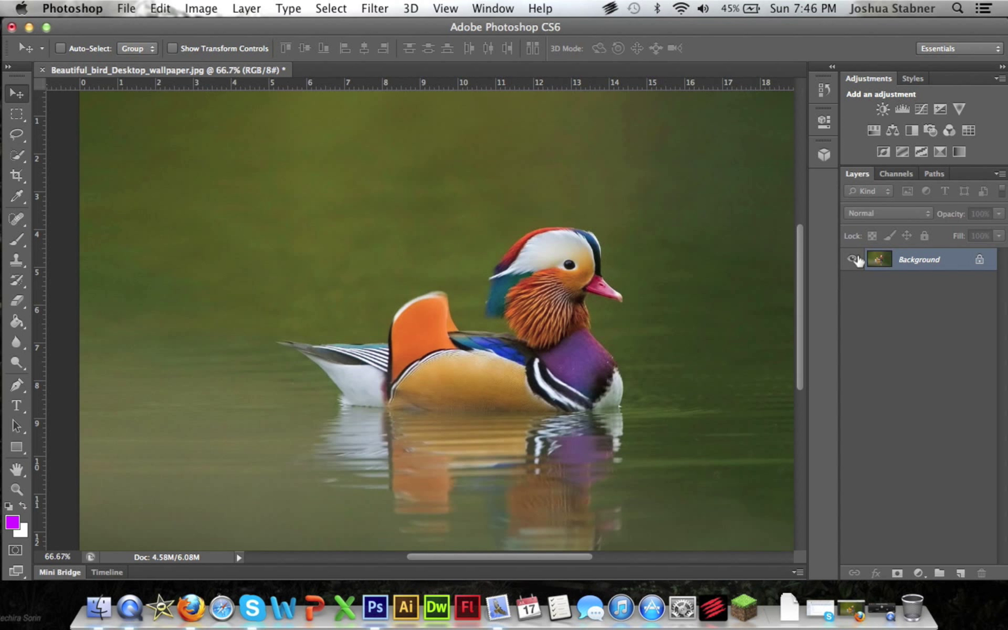
pyautogui.click(124, 9)
pyautogui.click(140, 26)
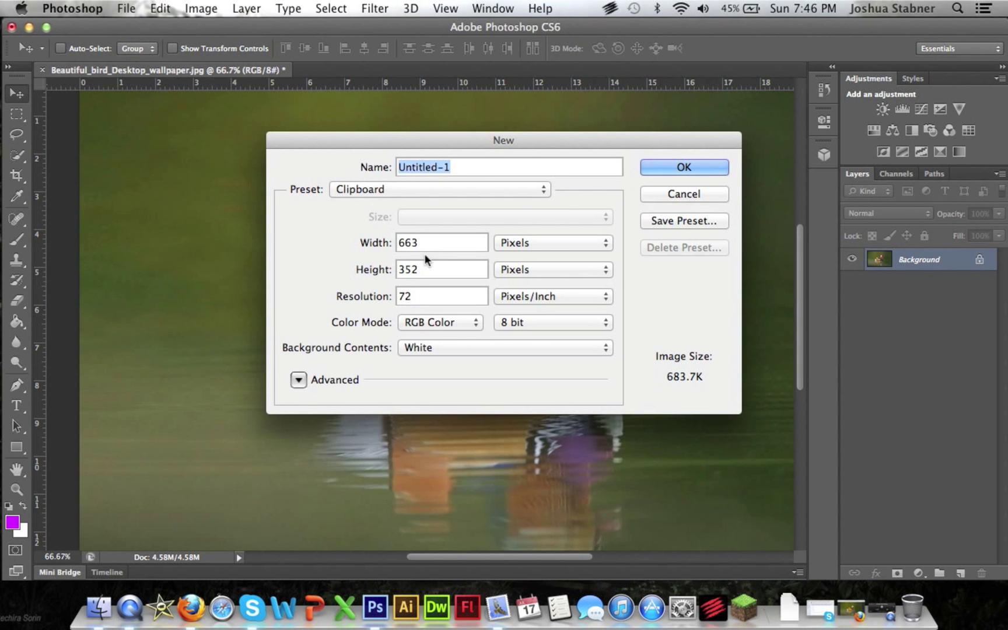
pyautogui.press('Tab')
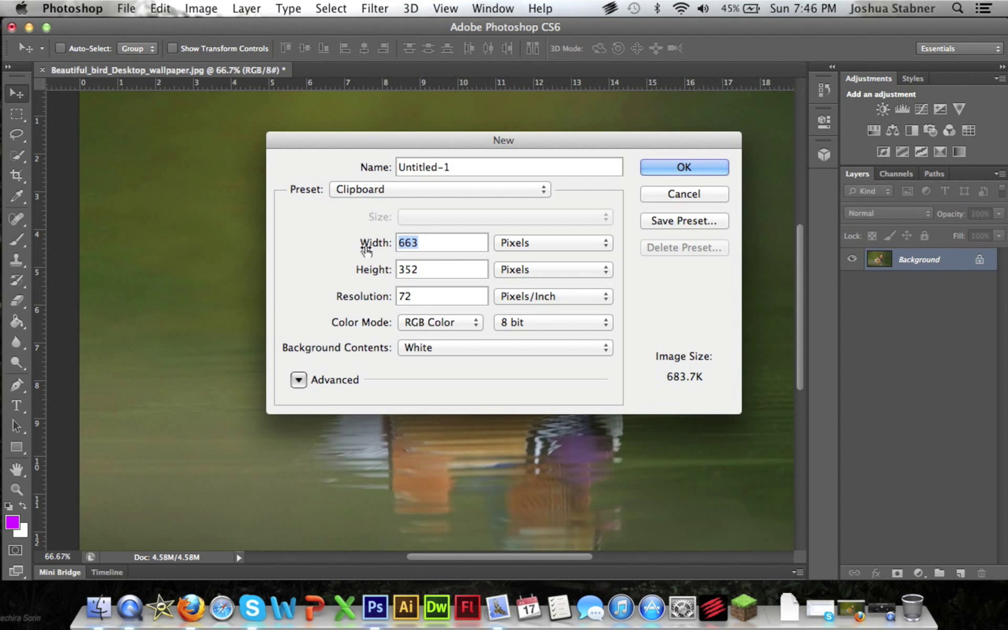
pyautogui.write('1920')
pyautogui.press('Tab')
pyautogui.press('Tab')
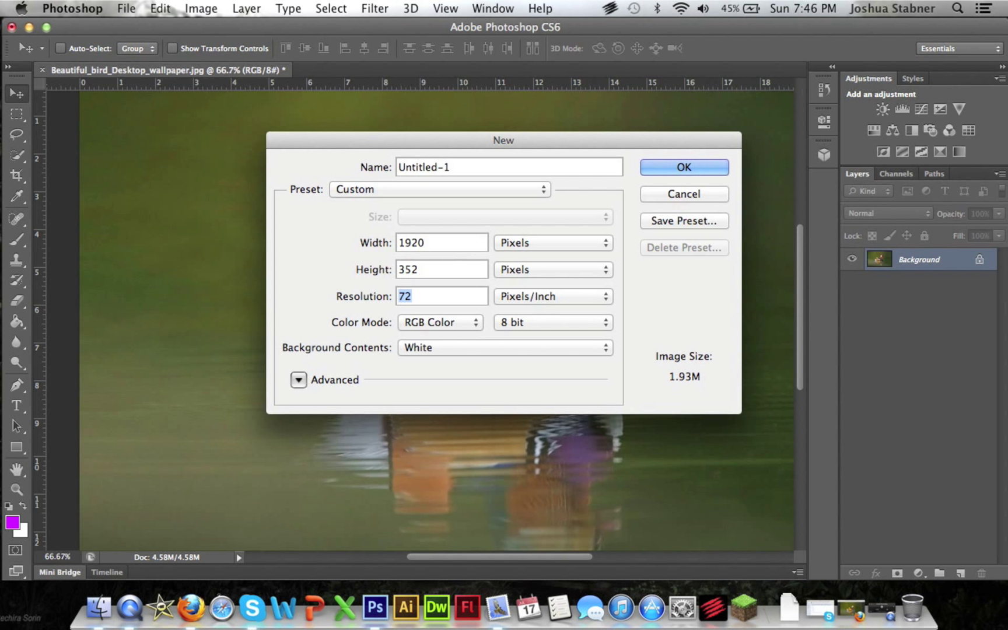
pyautogui.click(386, 276)
pyautogui.write('1080')
pyautogui.click(684, 167)
pyautogui.click(18, 385)
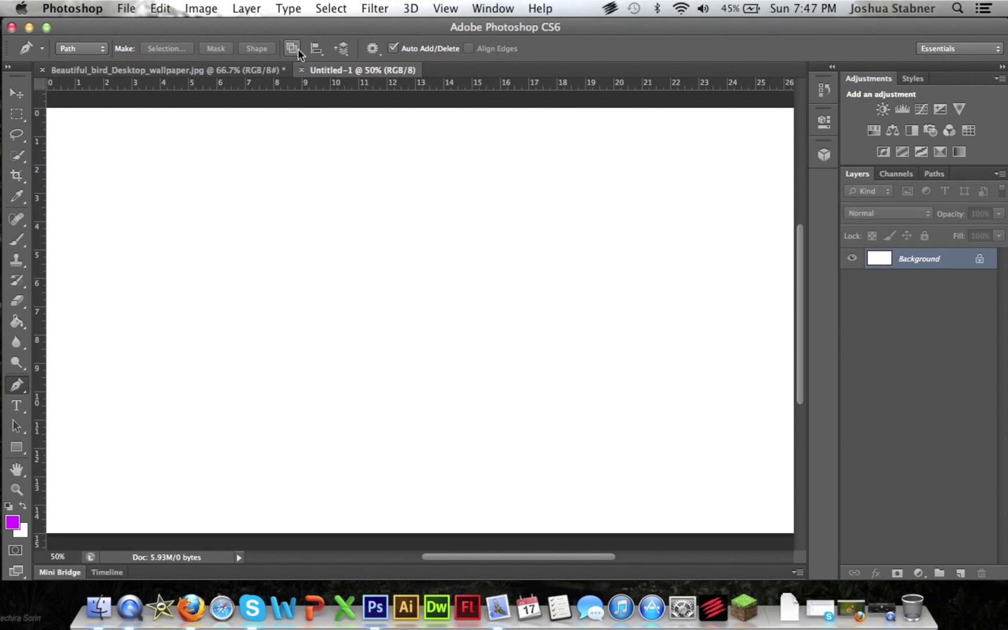
# Step: Set the Pen tool to Shape mode so it draws filled shapes
pyautogui.click(42, 50)
pyautogui.click(31, 50)
pyautogui.click(107, 50)
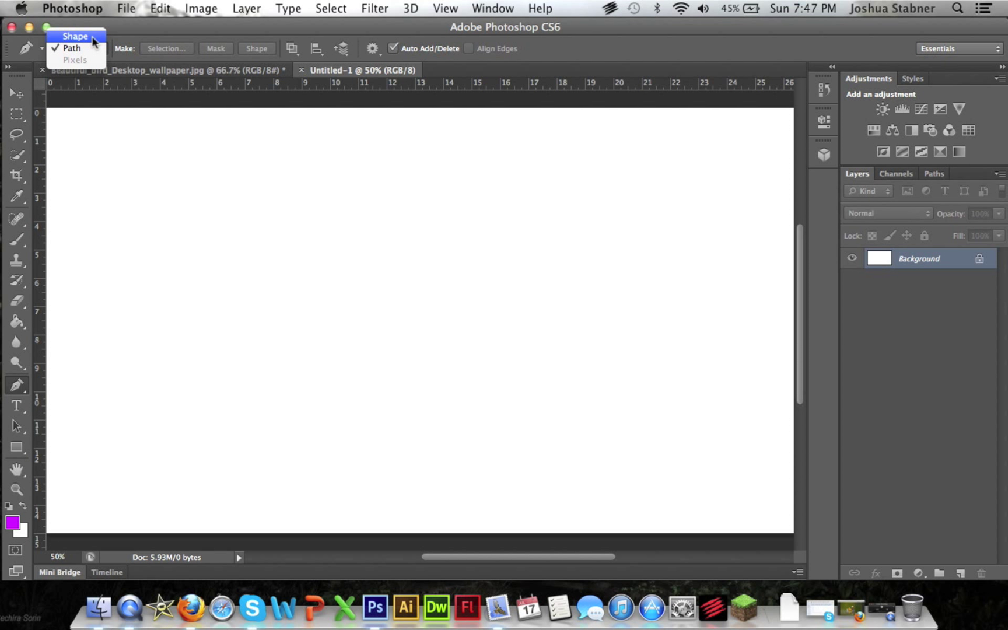
pyautogui.click(76, 37)
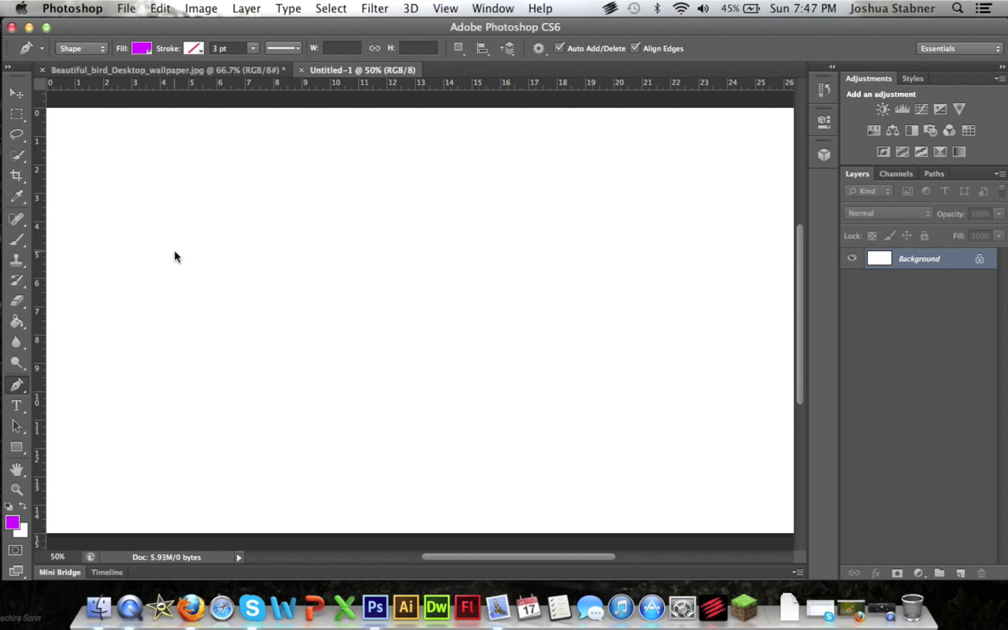
# Step: Draw a magenta corner-point shape with six anchors, then undo the last anchor
pyautogui.click(298, 346)
pyautogui.click(310, 196)
pyautogui.click(571, 245)
pyautogui.click(557, 373)
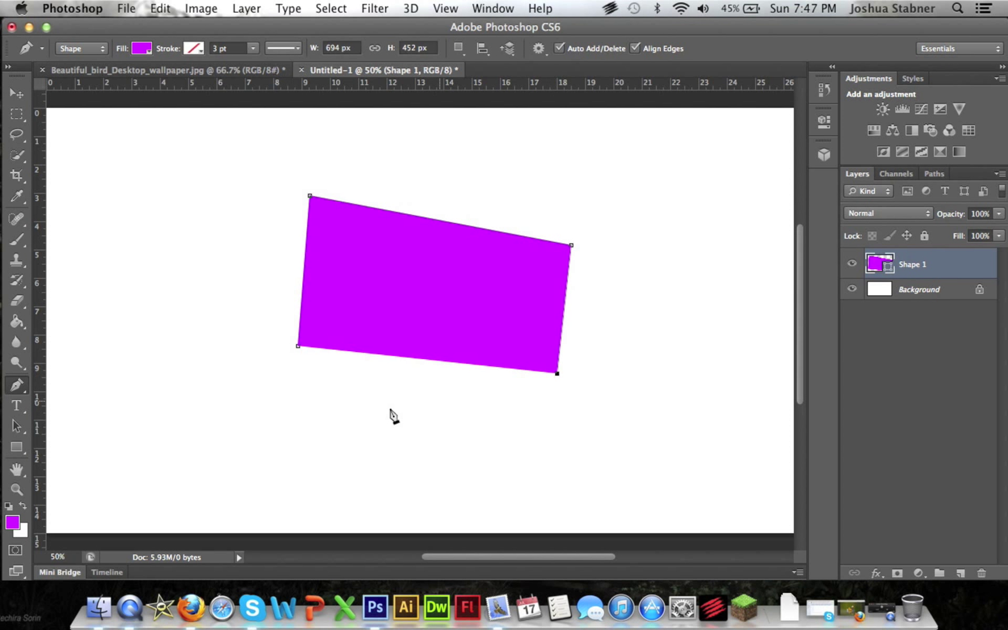
pyautogui.click(311, 425)
pyautogui.click(78, 276)
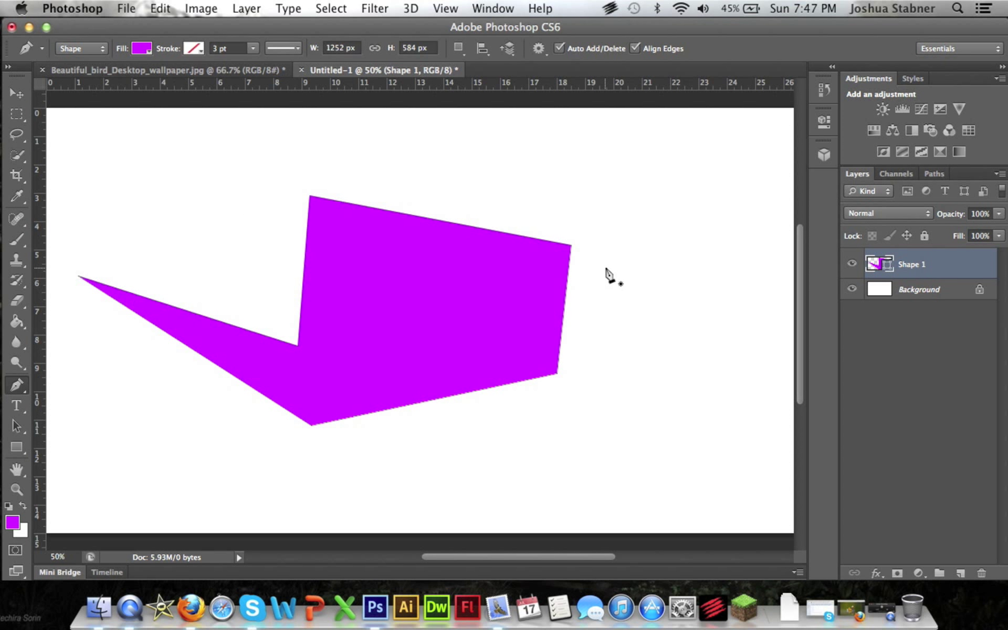
pyautogui.press('super+z')
pyautogui.press('super+z')
# Step: Extend the shape with corner and curved anchors, then undo and delete the Shape 1 layer
pyautogui.click(676, 271)
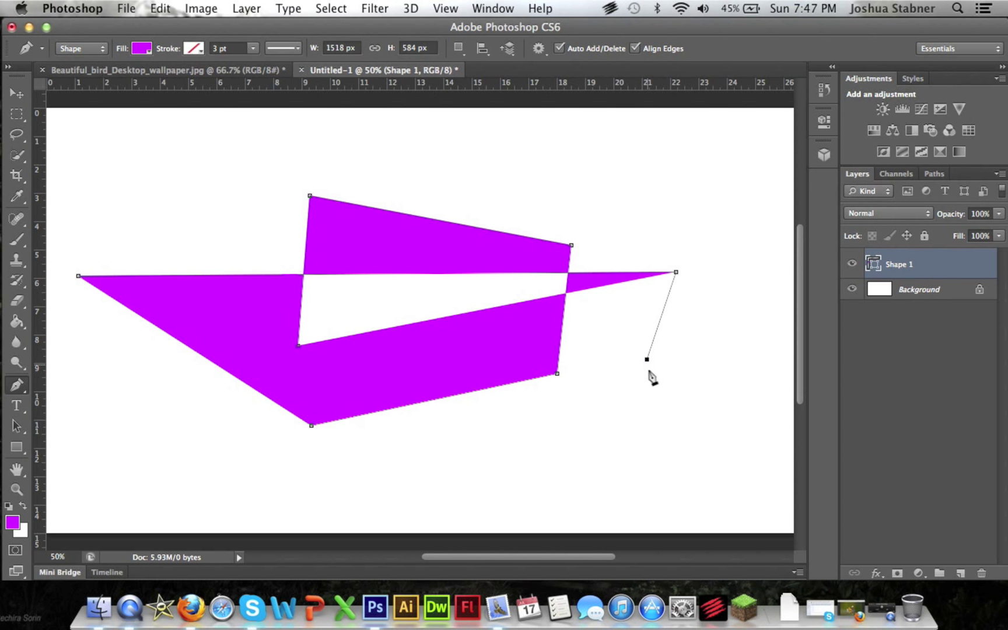
pyautogui.click(647, 359)
pyautogui.click(552, 456)
pyautogui.moveTo(294, 420); pyautogui.dragTo(250, 411)
pyautogui.moveTo(171, 165); pyautogui.dragTo(196, 149)
pyautogui.click(220, 127)
pyautogui.moveTo(452, 161); pyautogui.dragTo(513, 463)
pyautogui.moveTo(307, 396); pyautogui.dragTo(714, 497)
pyautogui.moveTo(782, 487); pyautogui.dragTo(785, 473)
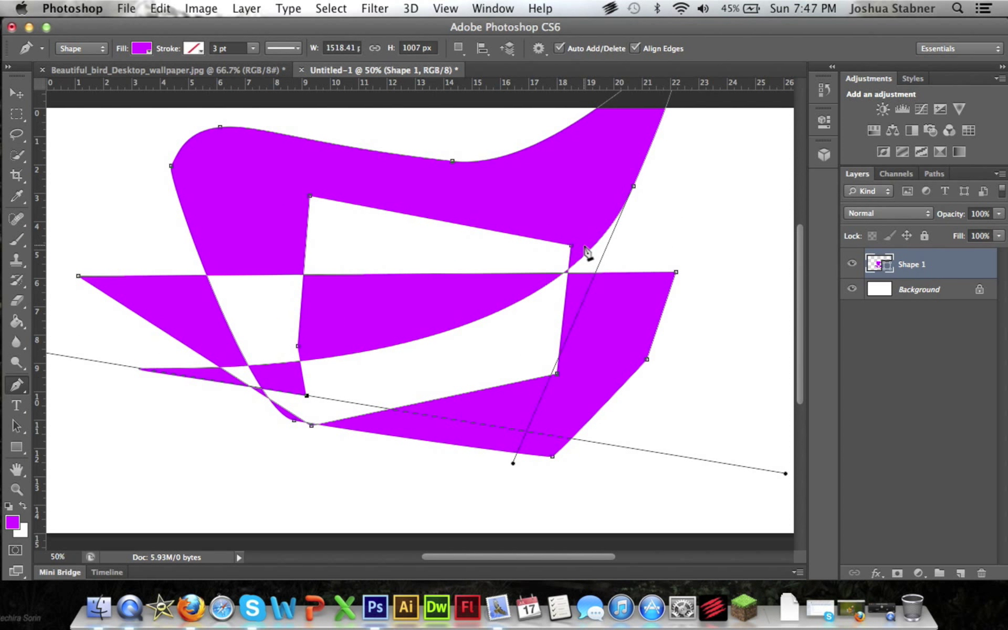
pyautogui.hotkey('ctrl', 'z')
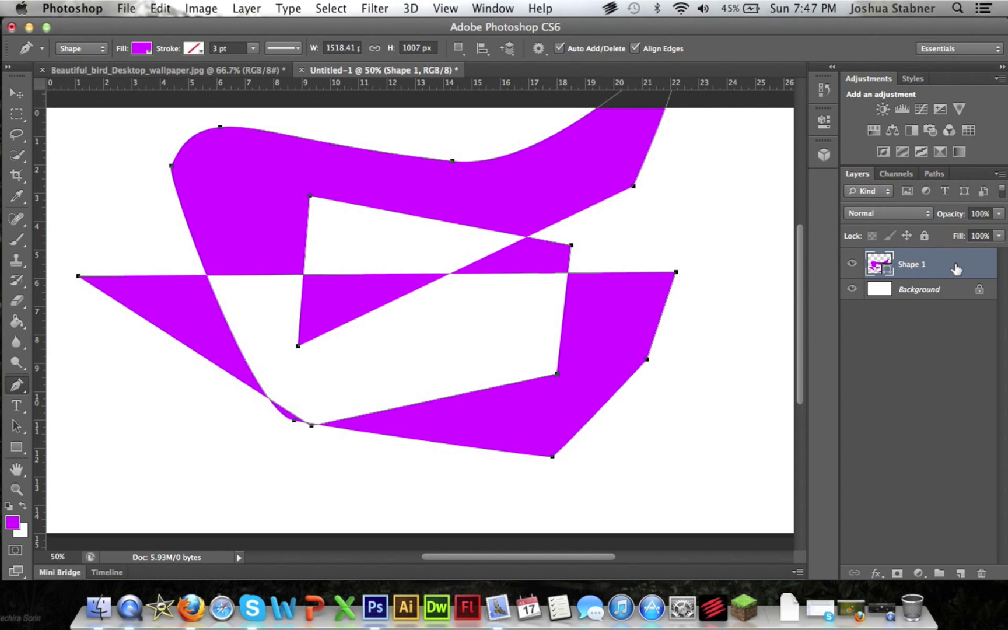
pyautogui.press('Delete')
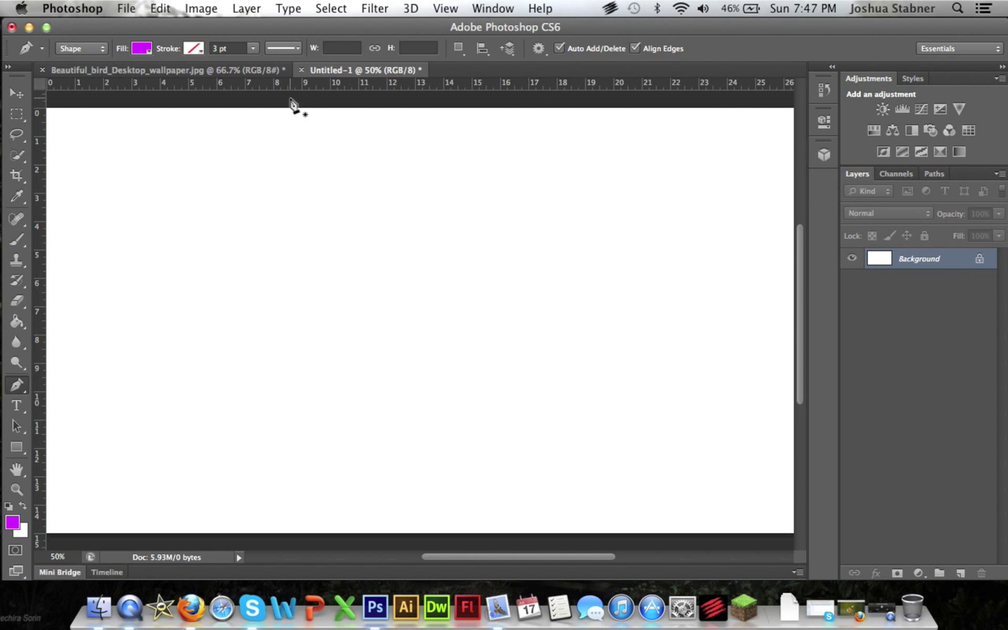
# Step: Switch the Pen to Path mode and draw a closed five-corner path
pyautogui.click(33, 52)
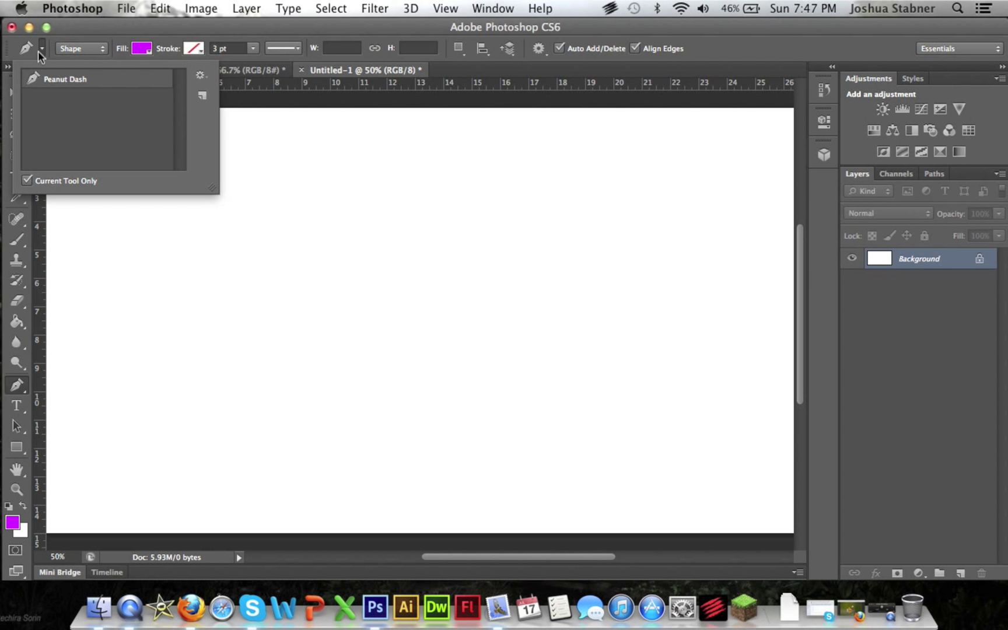
pyautogui.click(92, 51)
pyautogui.click(89, 60)
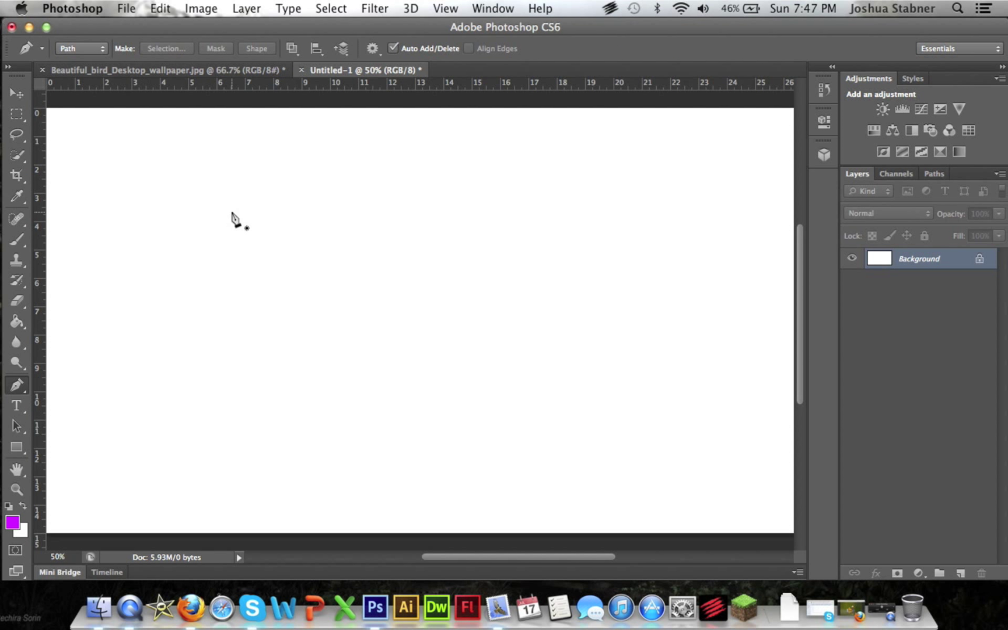
pyautogui.click(476, 217)
pyautogui.click(522, 372)
pyautogui.click(243, 398)
pyautogui.click(220, 160)
pyautogui.click(297, 228)
# Step: Fill the path with the foreground colour using Fill Path
pyautogui.rightClick(337, 224)
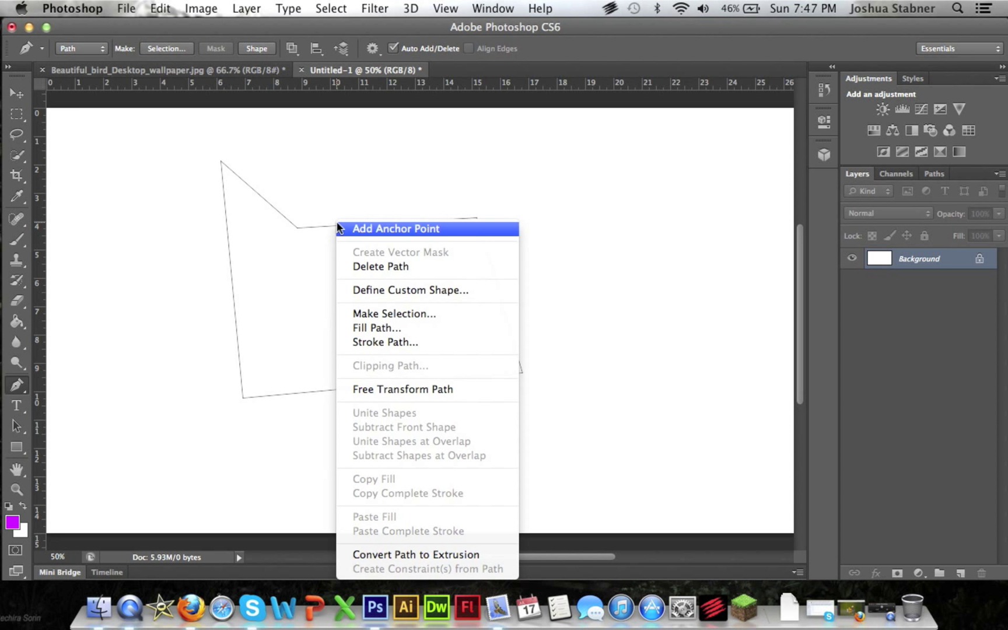
pyautogui.click(442, 328)
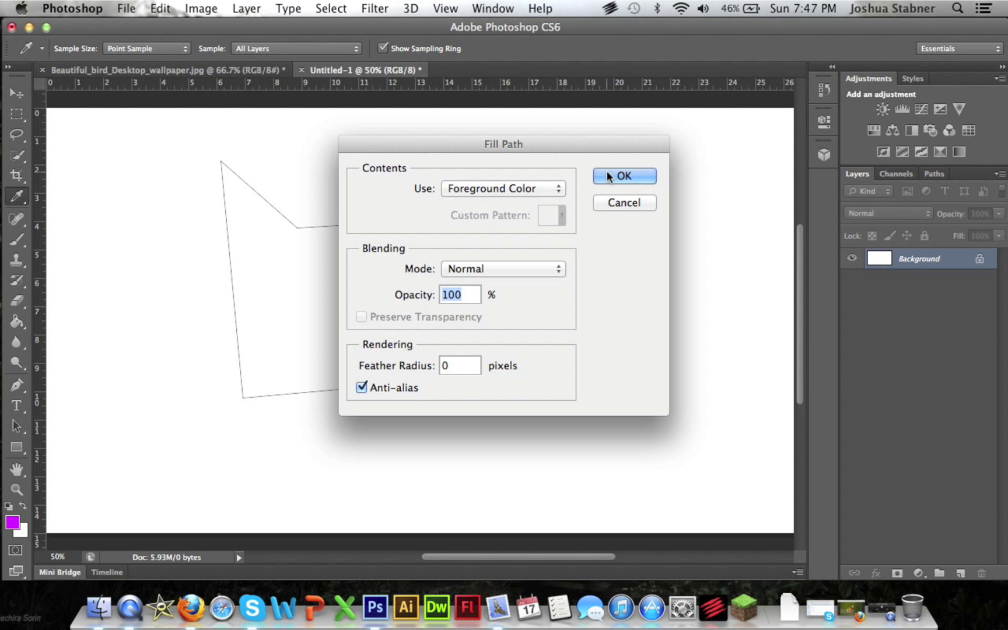
pyautogui.click(623, 176)
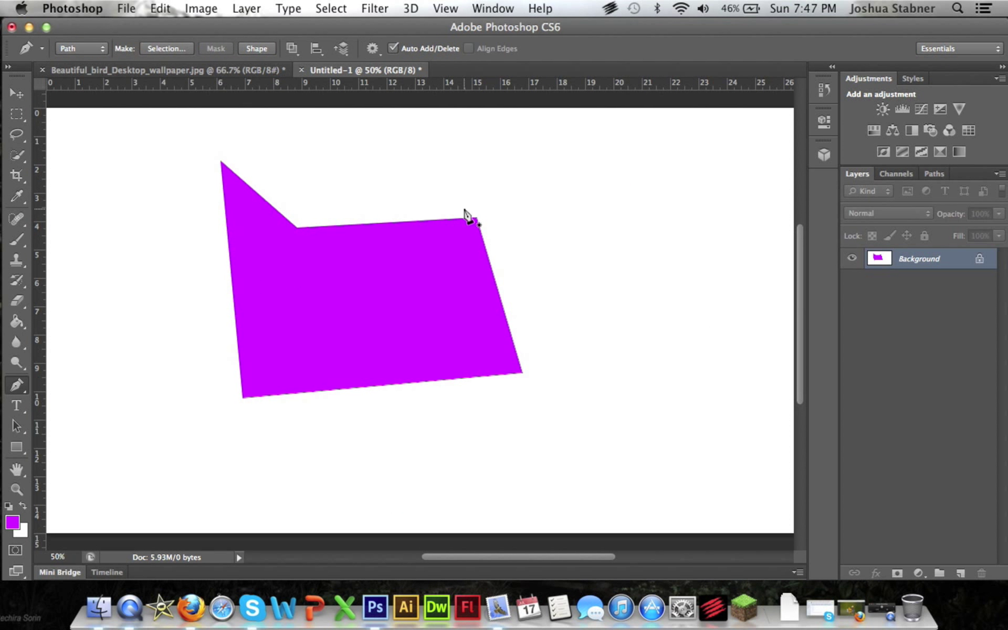
# Step: Set the foreground colour to light grey c3c3c3 and undo the path fill
pyautogui.click(12, 525)
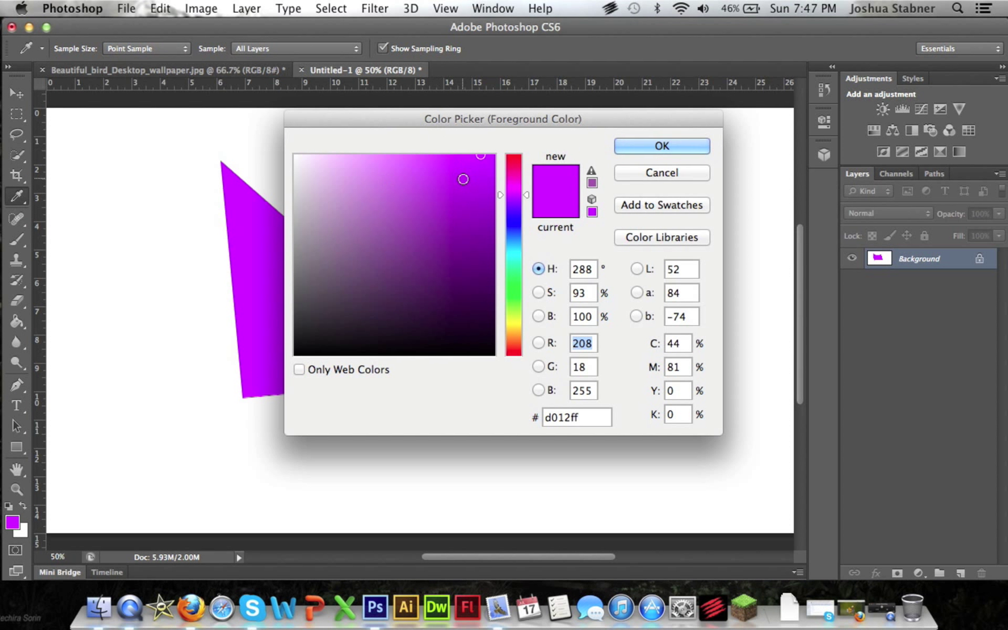
pyautogui.moveTo(459, 176)
pyautogui.mouseDown()
pyautogui.moveTo(468, 249)
pyautogui.moveTo(420, 295)
pyautogui.moveTo(187, 202)
pyautogui.mouseUp()
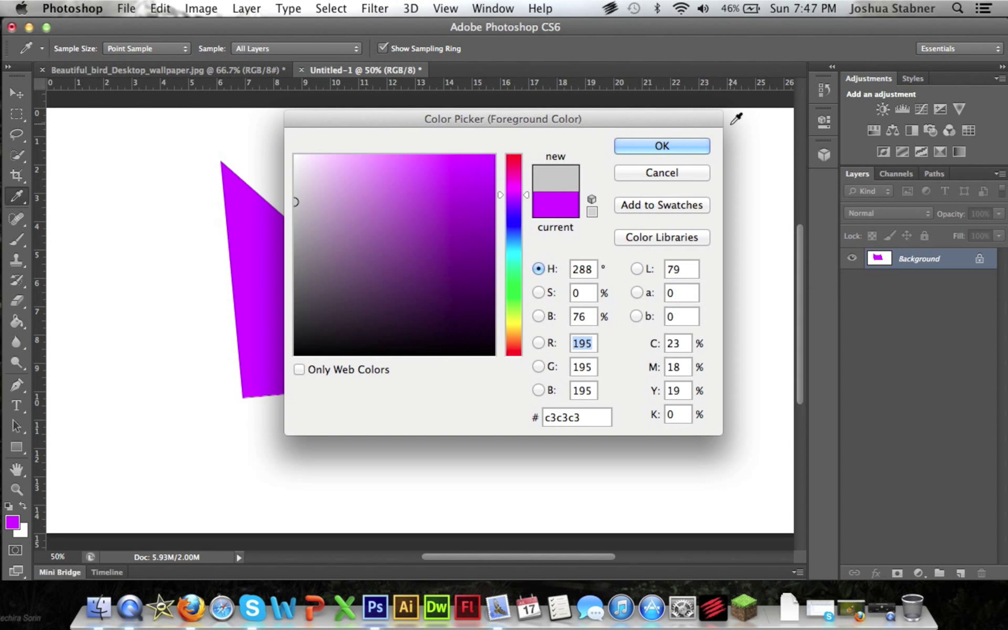
pyautogui.click(671, 146)
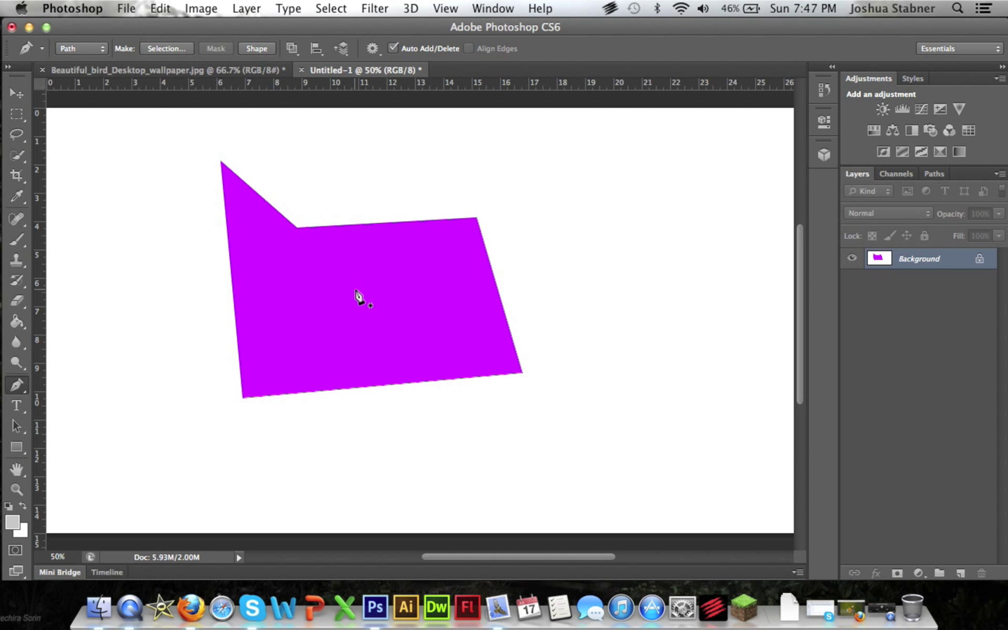
pyautogui.press('super+z')
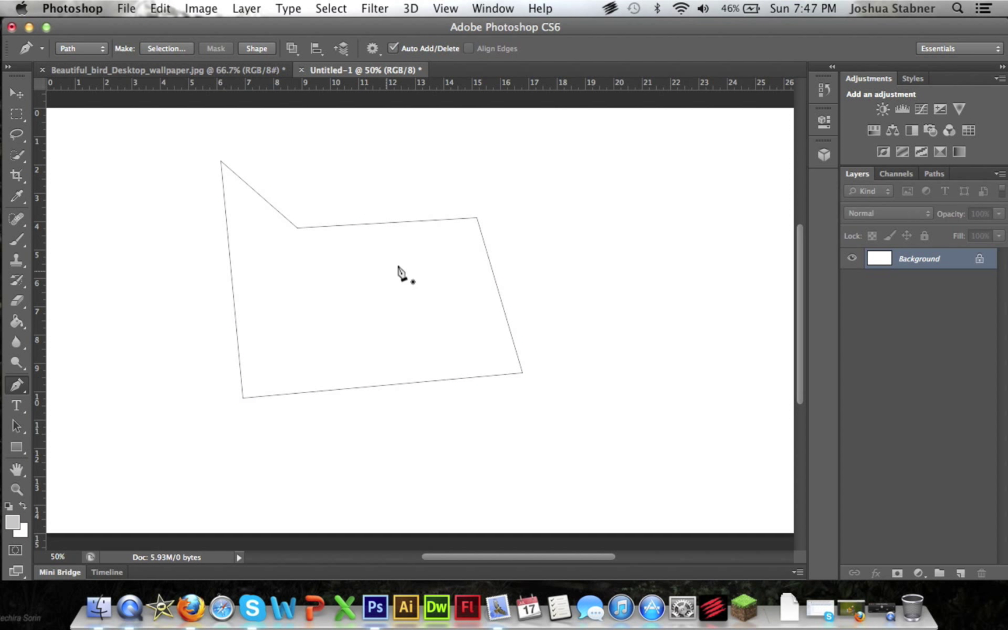
# Step: Stroke the five-corner path with the Brush tool, giving a thick soft grey outline
pyautogui.rightClick(358, 226)
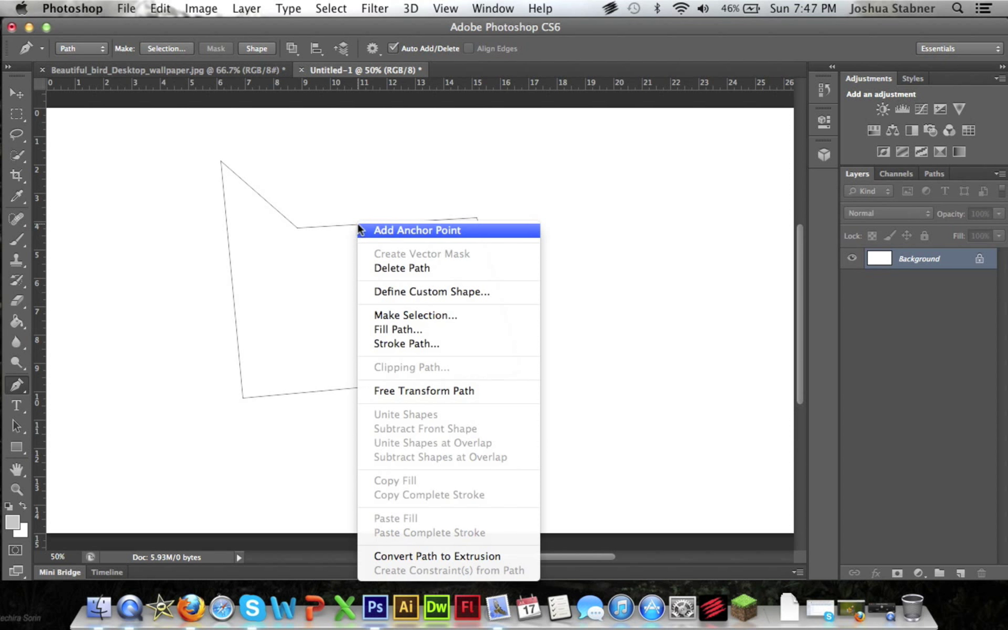
pyautogui.click(408, 344)
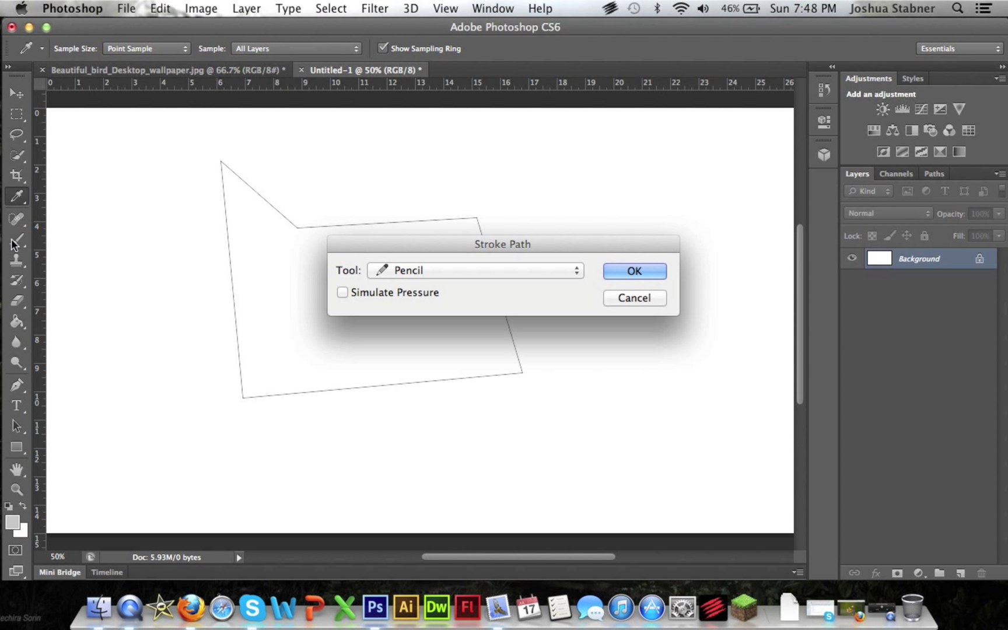
pyautogui.click(444, 270)
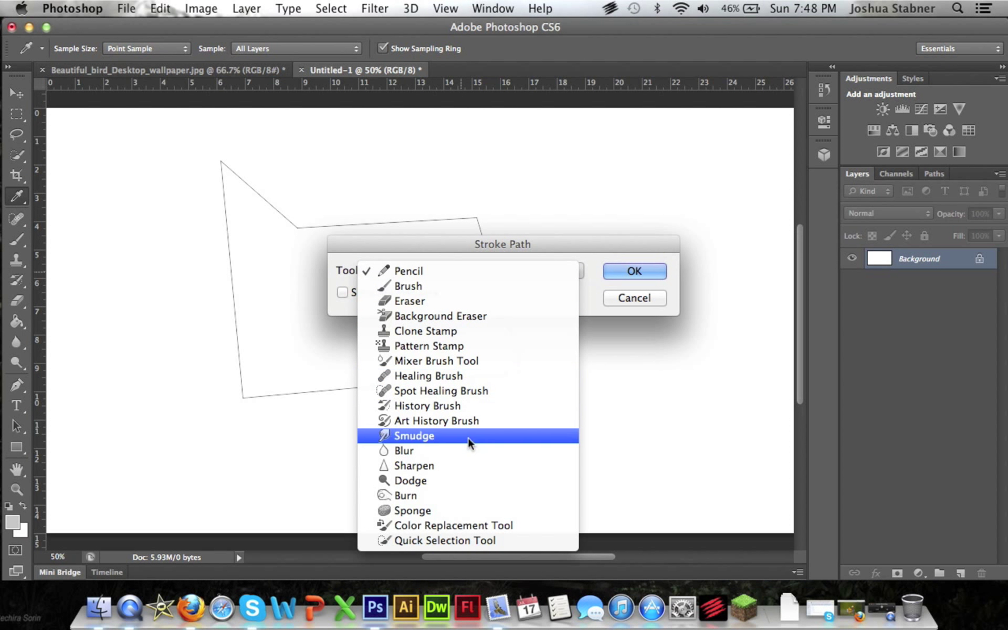
pyautogui.click(434, 285)
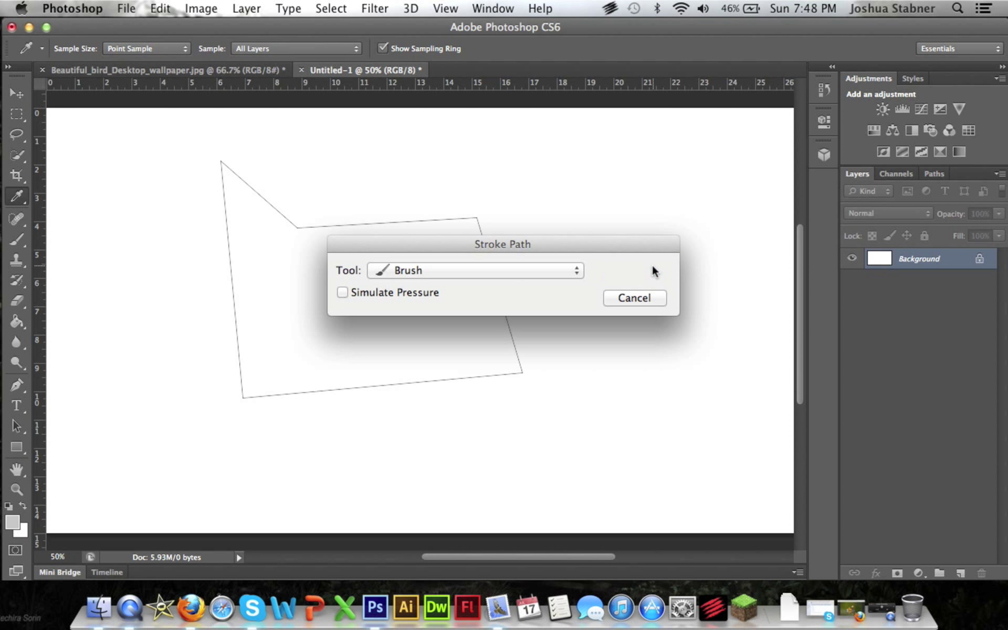
pyautogui.click(653, 268)
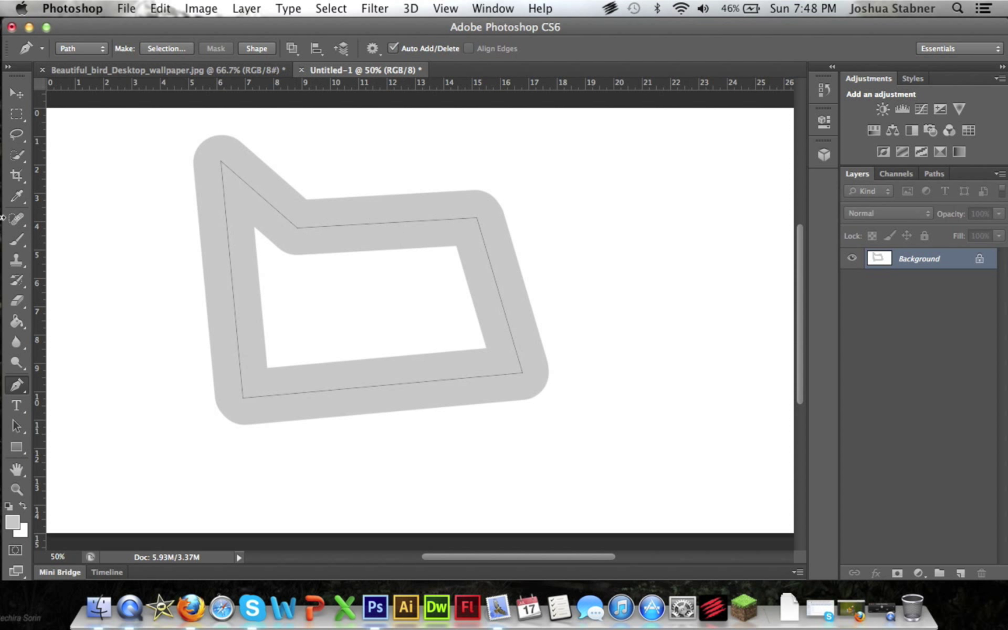
# Step: Enlarge the brush to 458 px and undo the first grey stroke
pyautogui.click(16, 239)
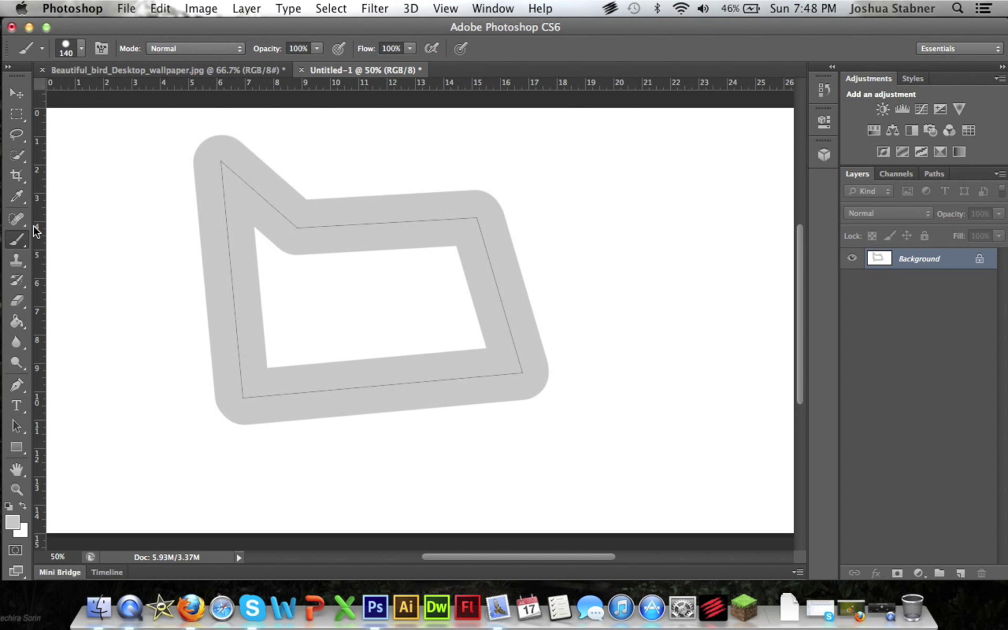
pyautogui.click(81, 48)
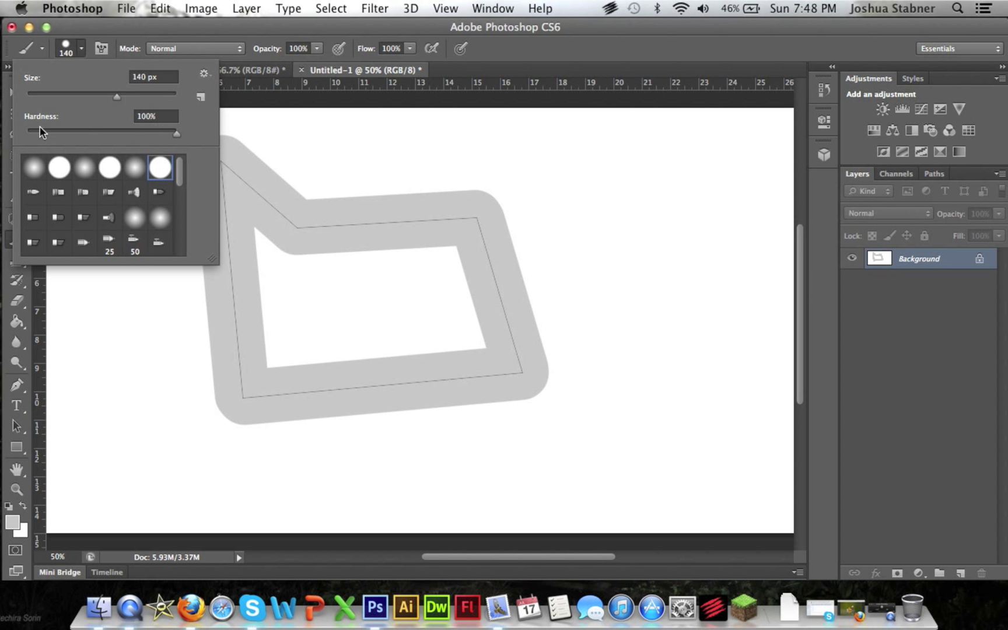
pyautogui.moveTo(118, 98); pyautogui.dragTo(158, 97)
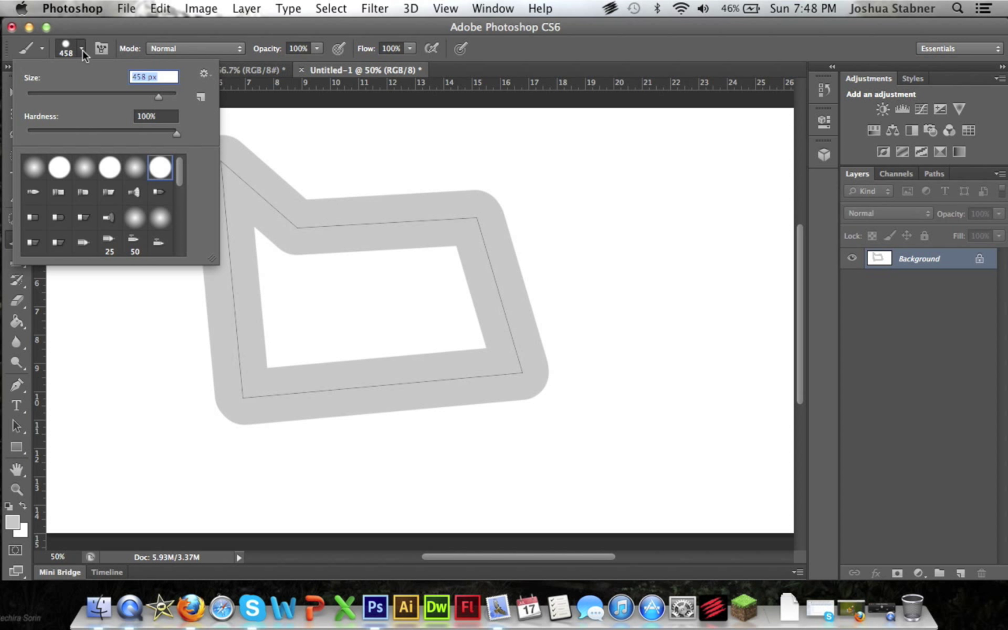
pyautogui.click(82, 50)
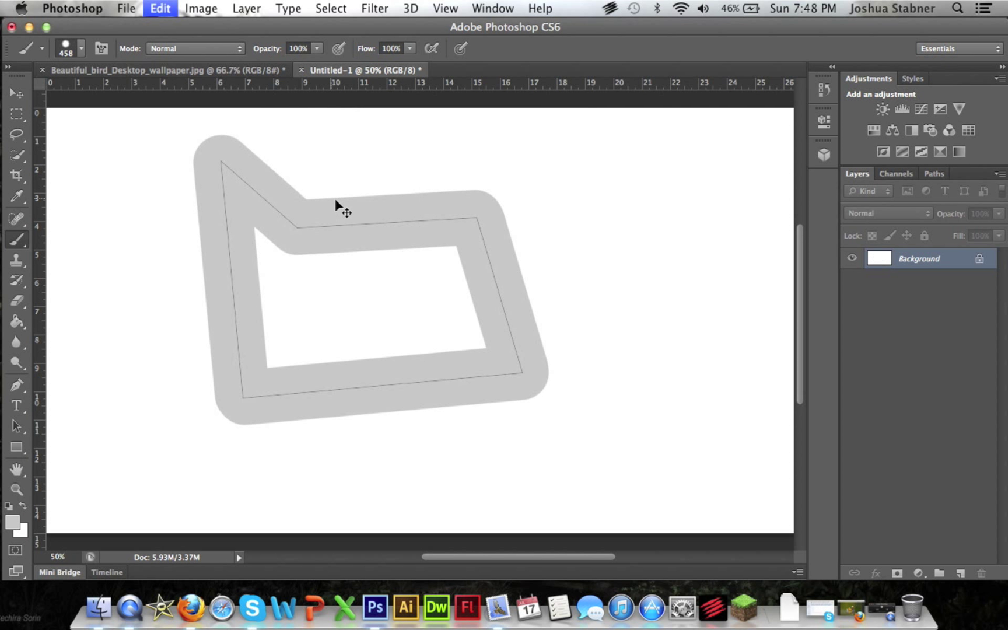
pyautogui.press('super+z')
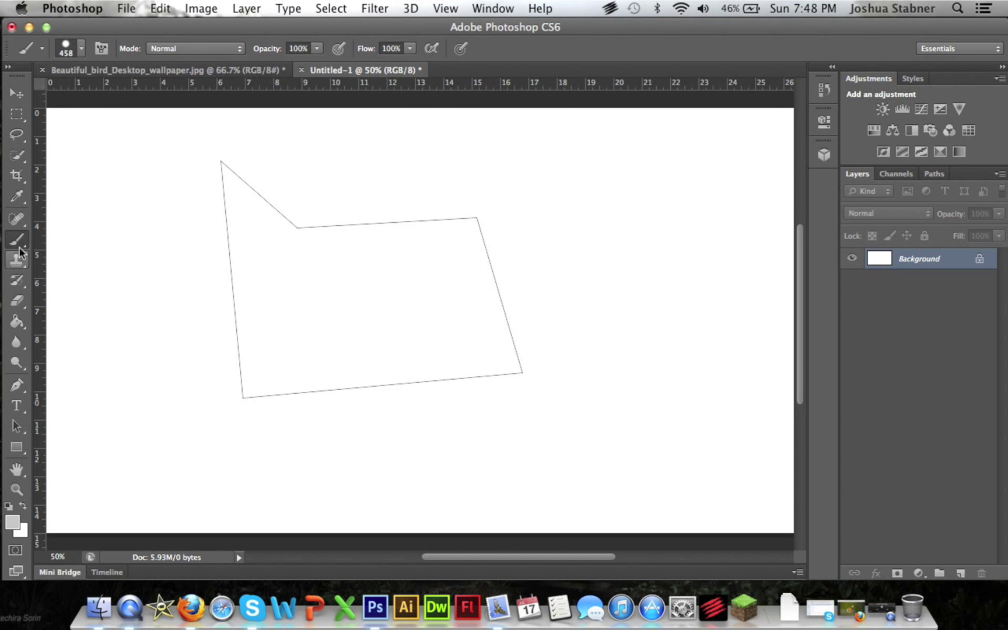
# Step: Stroke the path with the wide brush, then undo that stroke
pyautogui.click(17, 385)
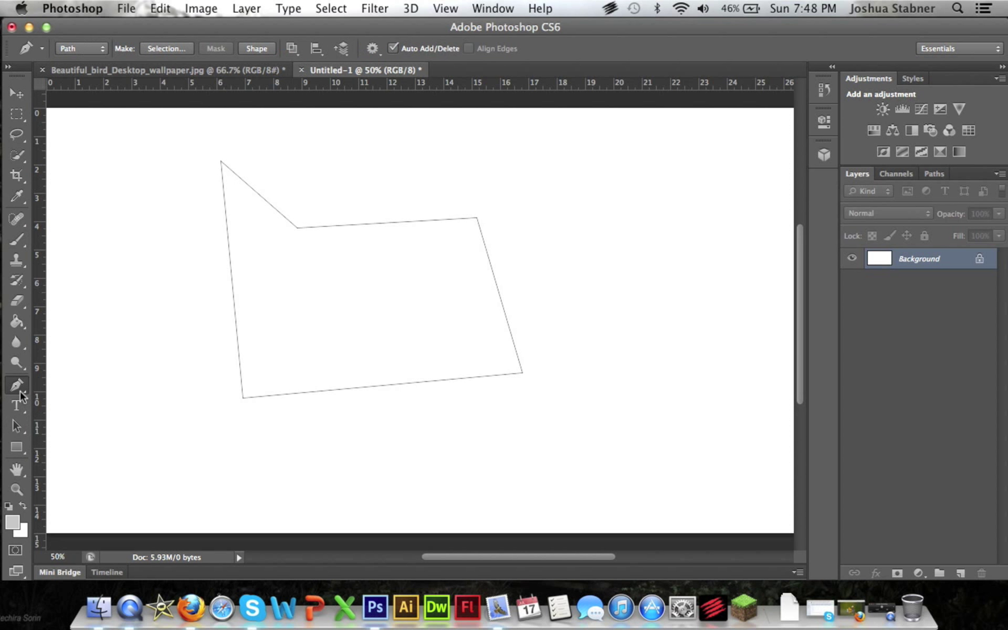
pyautogui.rightClick(313, 227)
pyautogui.click(376, 345)
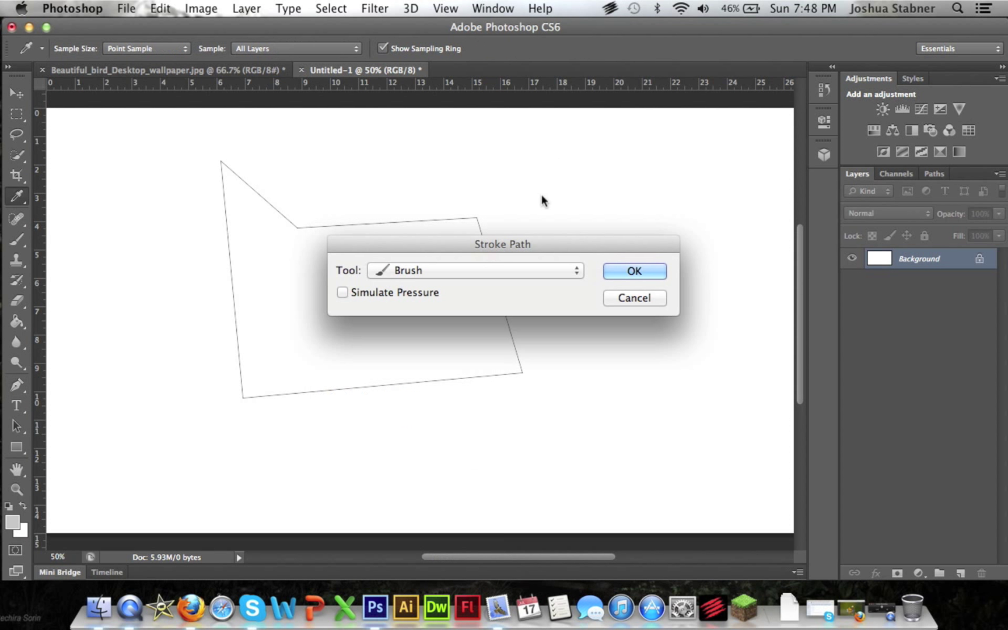
pyautogui.click(634, 271)
pyautogui.press('super+z')
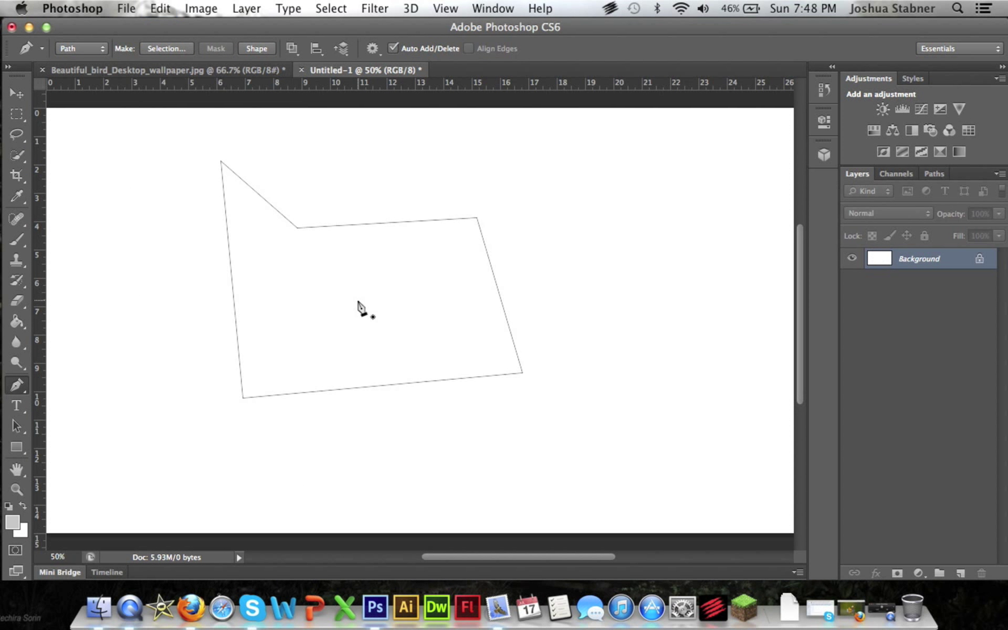
# Step: Shrink the brush to 44 px and stroke the path again with it
pyautogui.click(18, 260)
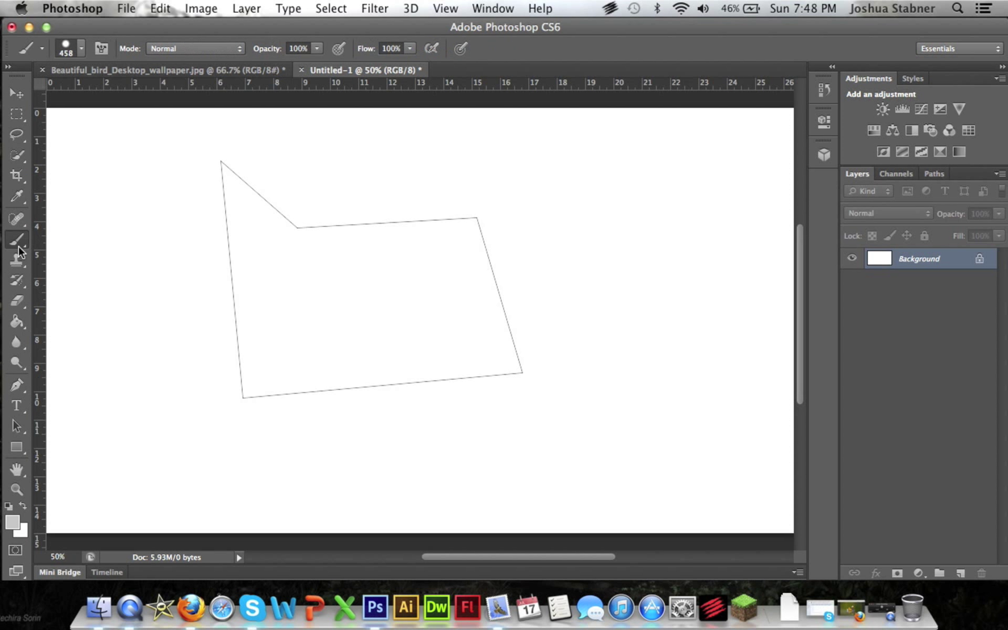
pyautogui.click(17, 239)
pyautogui.click(65, 48)
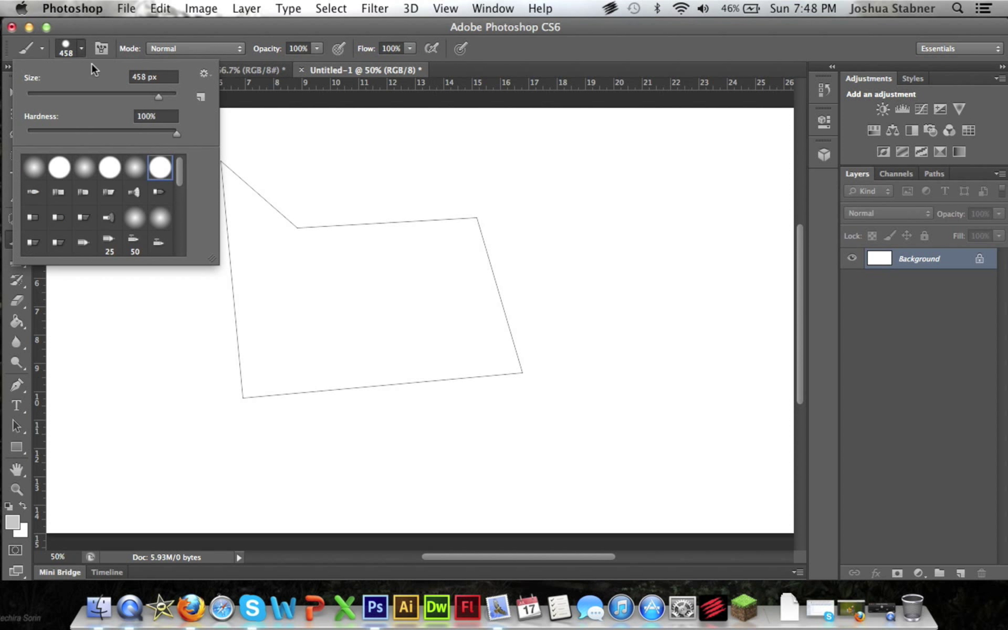
pyautogui.moveTo(77, 95); pyautogui.dragTo(74, 94)
pyautogui.press('Return')
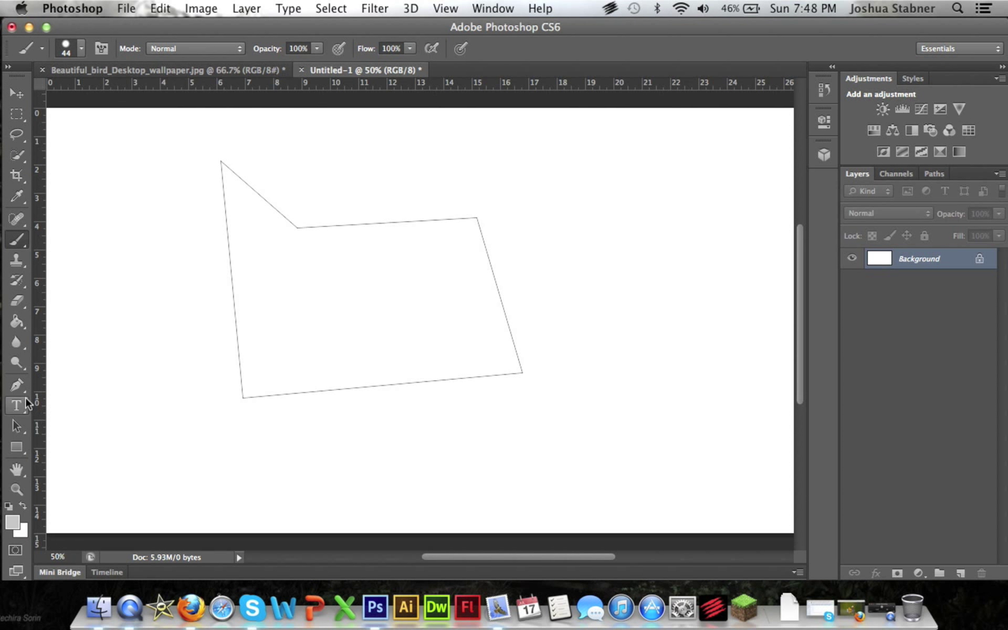
pyautogui.click(17, 385)
pyautogui.rightClick(230, 286)
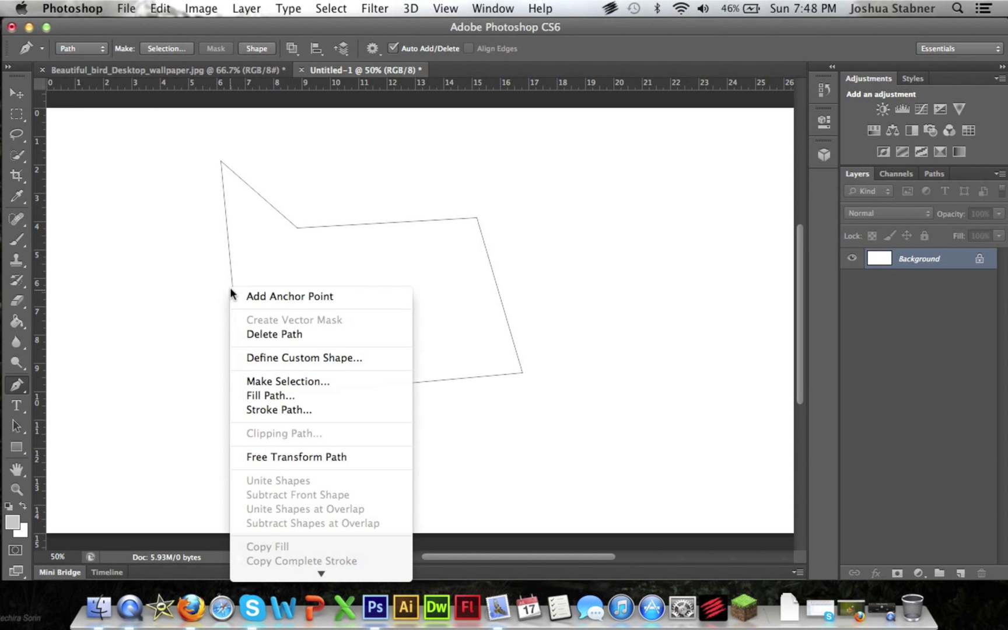
pyautogui.click(341, 408)
pyautogui.click(622, 270)
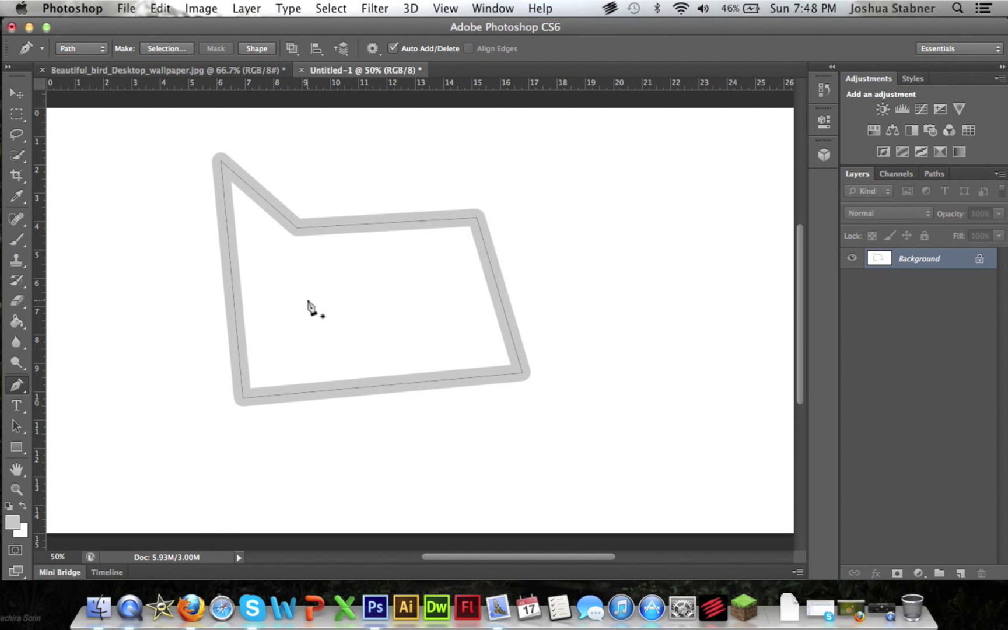
# Step: Select a rectangle around the grey outline and hide the path
pyautogui.press('super+z')
pyautogui.press('super+z')
pyautogui.click(16, 114)
pyautogui.moveTo(187, 138); pyautogui.dragTo(674, 497)
pyautogui.press('super+shift+h')
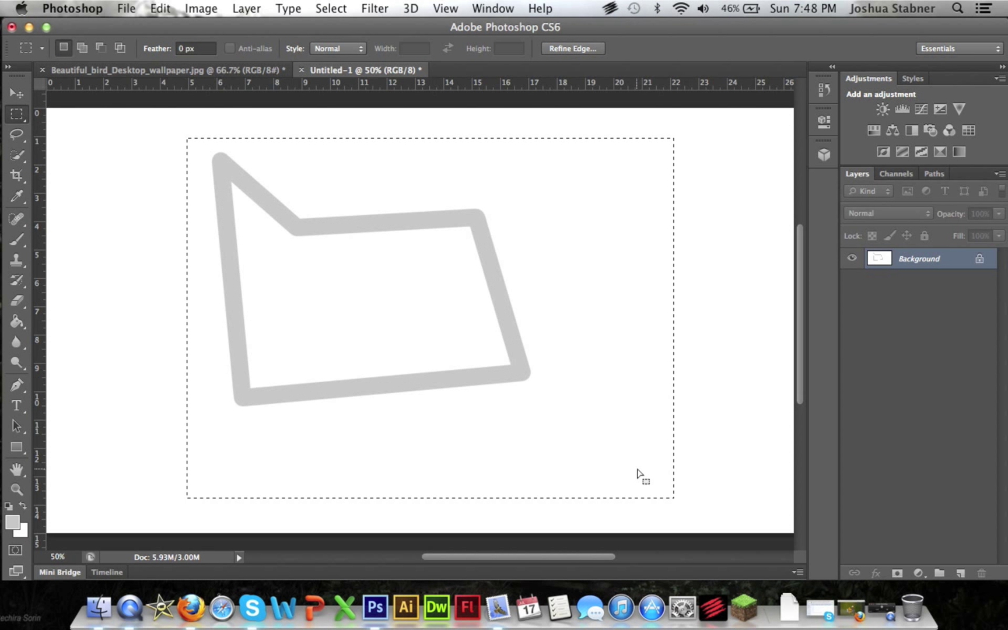
pyautogui.hotkey('shift', 'BackSpace')
pyautogui.click(599, 237)
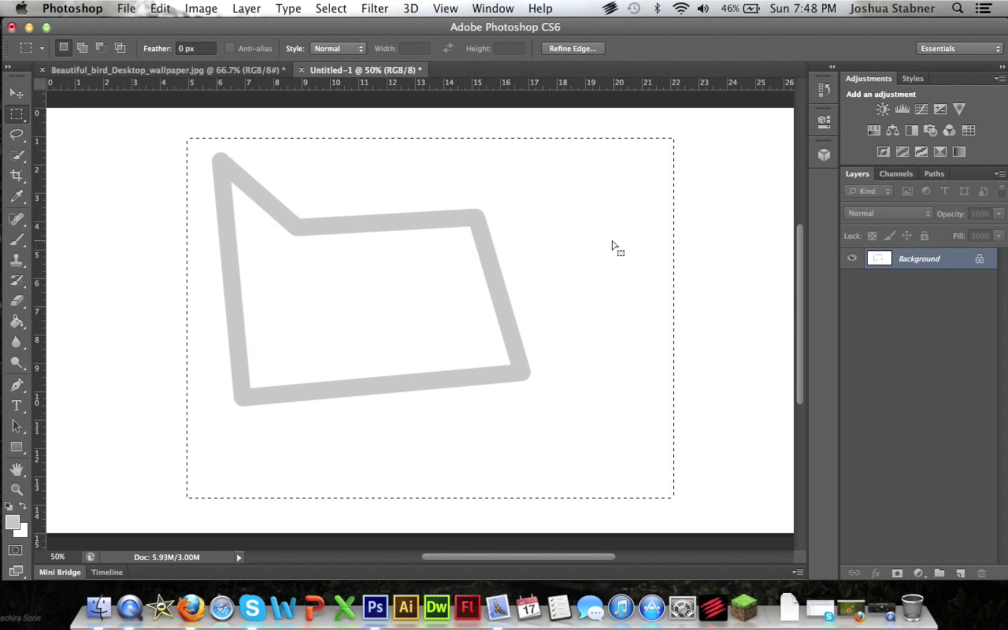
# Step: Erase the grey outline with the Eraser and deselect
pyautogui.click(16, 301)
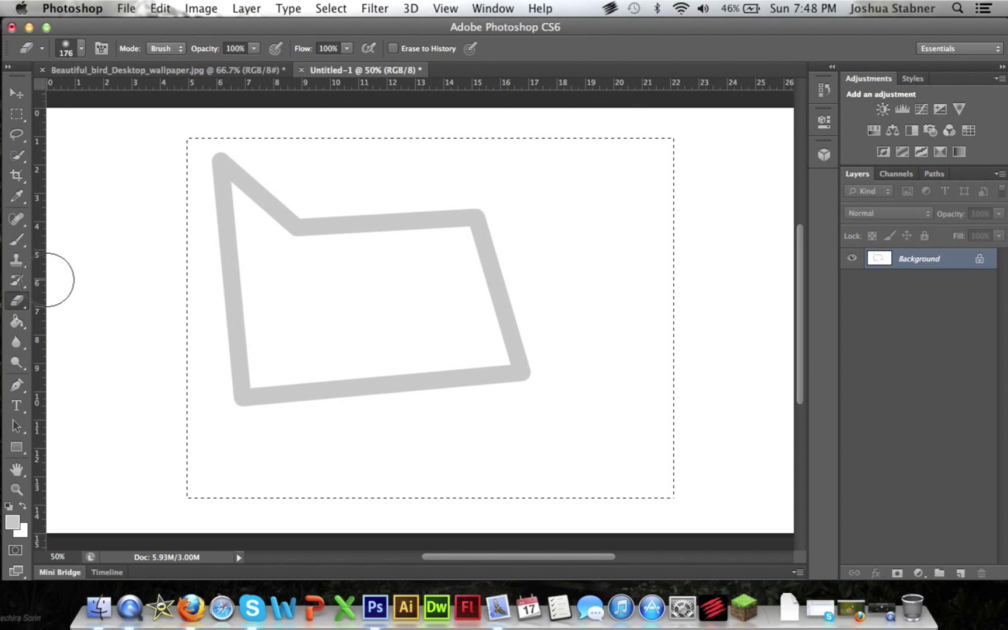
pyautogui.moveTo(200, 166)
pyautogui.mouseDown()
pyautogui.moveTo(181, 184)
pyautogui.moveTo(232, 263)
pyautogui.moveTo(271, 211)
pyautogui.moveTo(265, 205)
pyautogui.moveTo(509, 198)
pyautogui.moveTo(466, 203)
pyautogui.moveTo(439, 236)
pyautogui.moveTo(505, 285)
pyautogui.moveTo(535, 375)
pyautogui.moveTo(218, 389)
pyautogui.moveTo(250, 401)
pyautogui.moveTo(264, 373)
pyautogui.moveTo(197, 191)
pyautogui.mouseUp()
pyautogui.press('super+d')
# Step: Draw a straight two-anchor path across the canvas
pyautogui.click(17, 95)
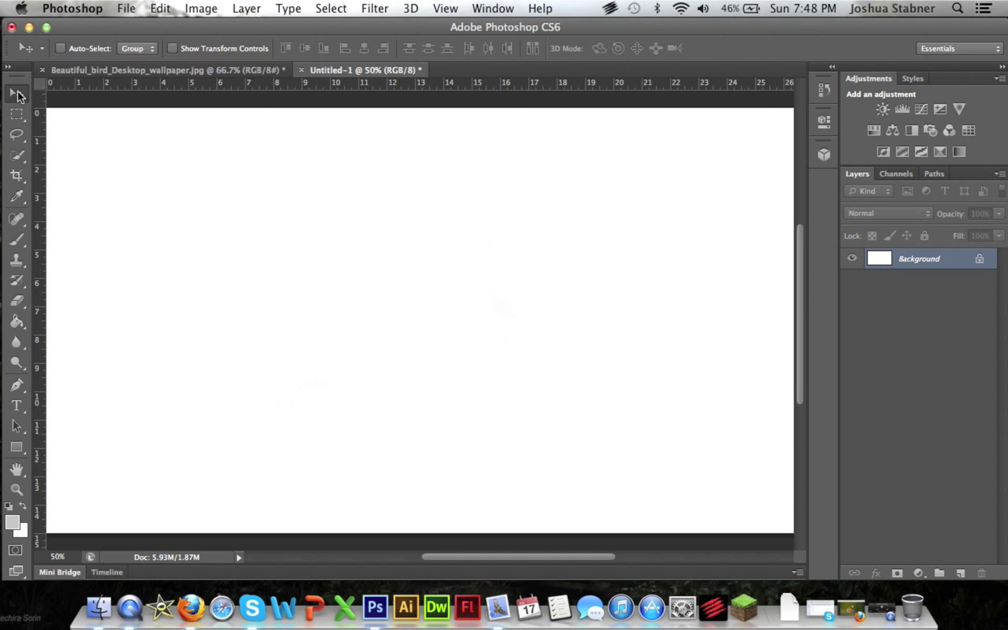
pyautogui.click(16, 385)
pyautogui.click(223, 279)
pyautogui.click(696, 267)
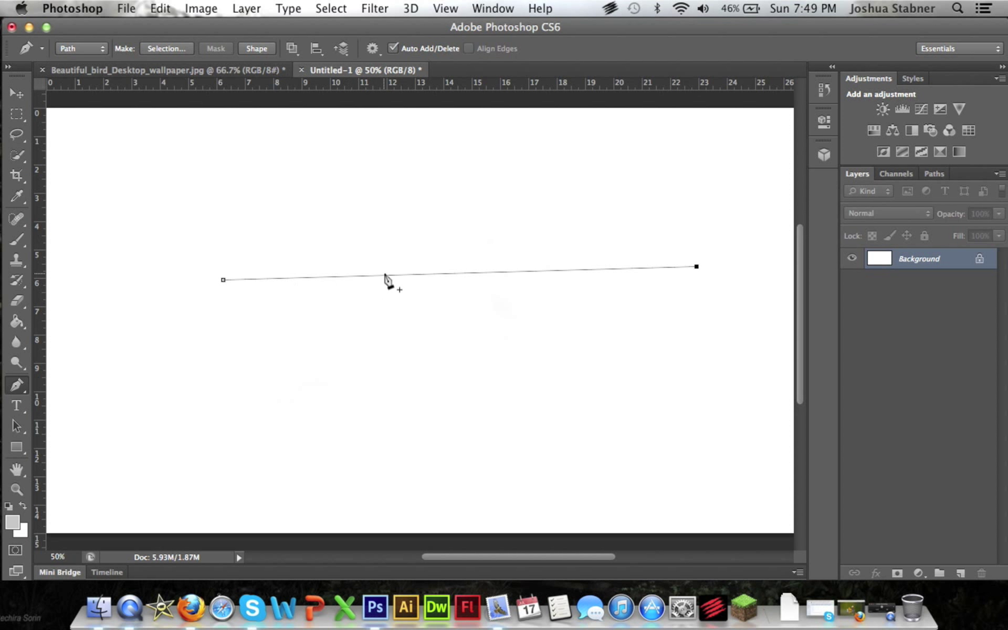
# Step: Set the foreground colour to pure black
pyautogui.click(13, 522)
pyautogui.click(338, 334)
pyautogui.moveTo(337, 333); pyautogui.dragTo(296, 353)
pyautogui.click(670, 149)
# Step: Stroke the line path with the brush in black with Simulate Pressure on
pyautogui.rightClick(422, 273)
pyautogui.click(469, 393)
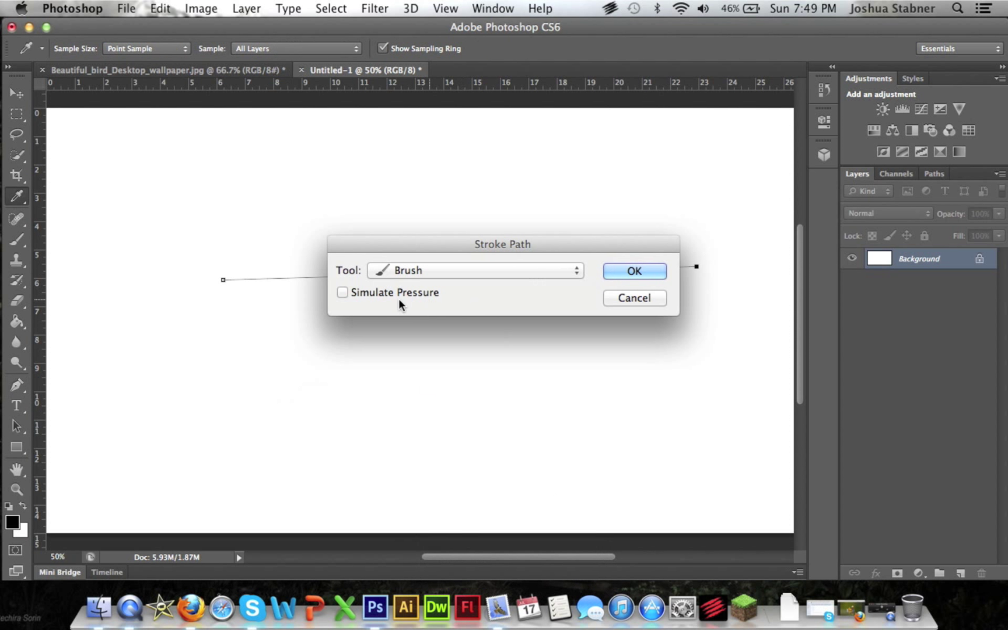
pyautogui.click(343, 292)
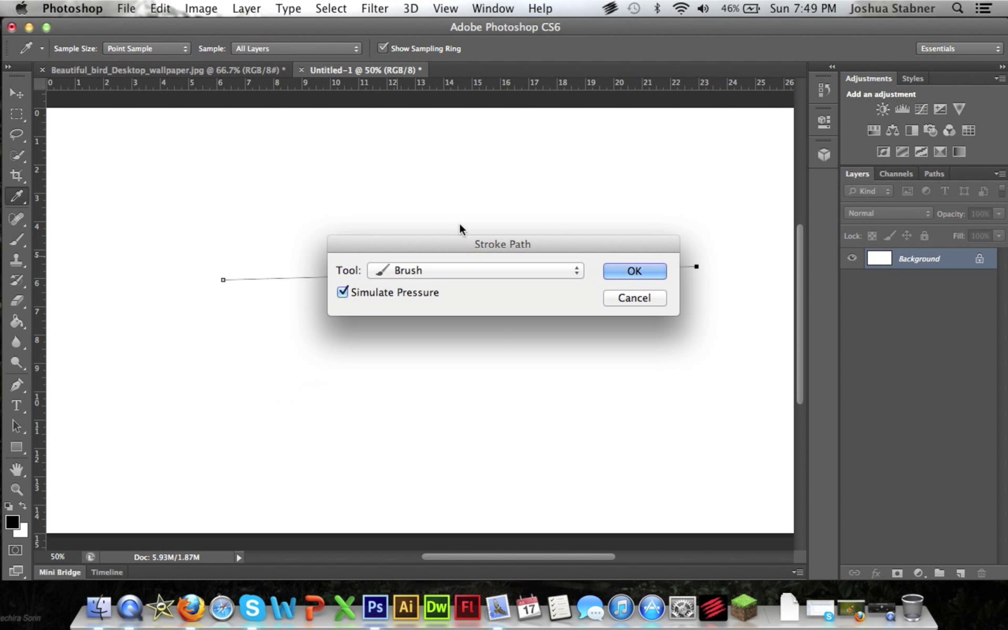
pyautogui.click(632, 273)
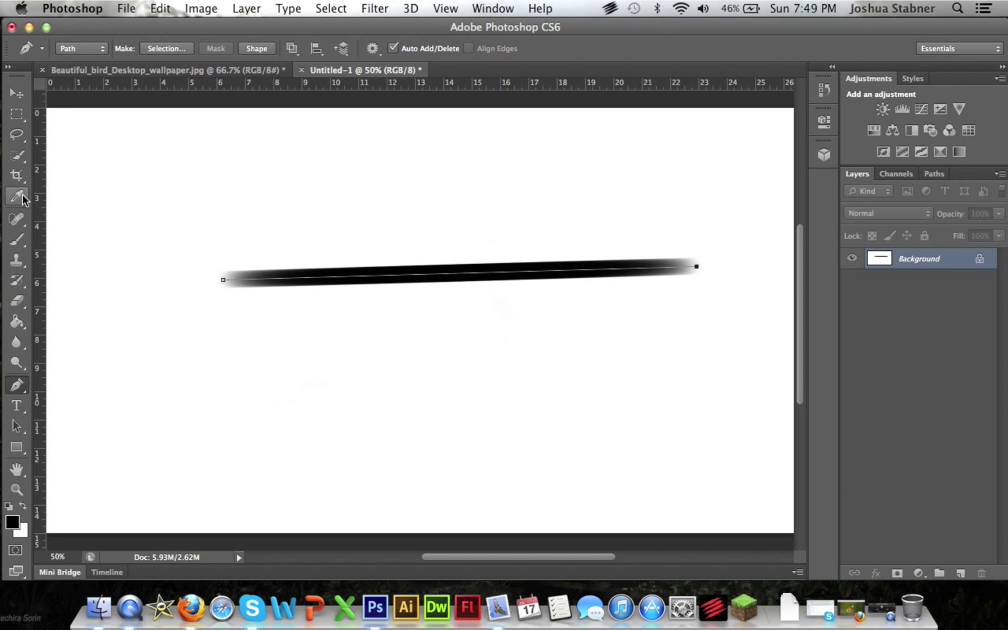
# Step: Set the brush to 0% hardness and a smaller size
pyautogui.click(17, 259)
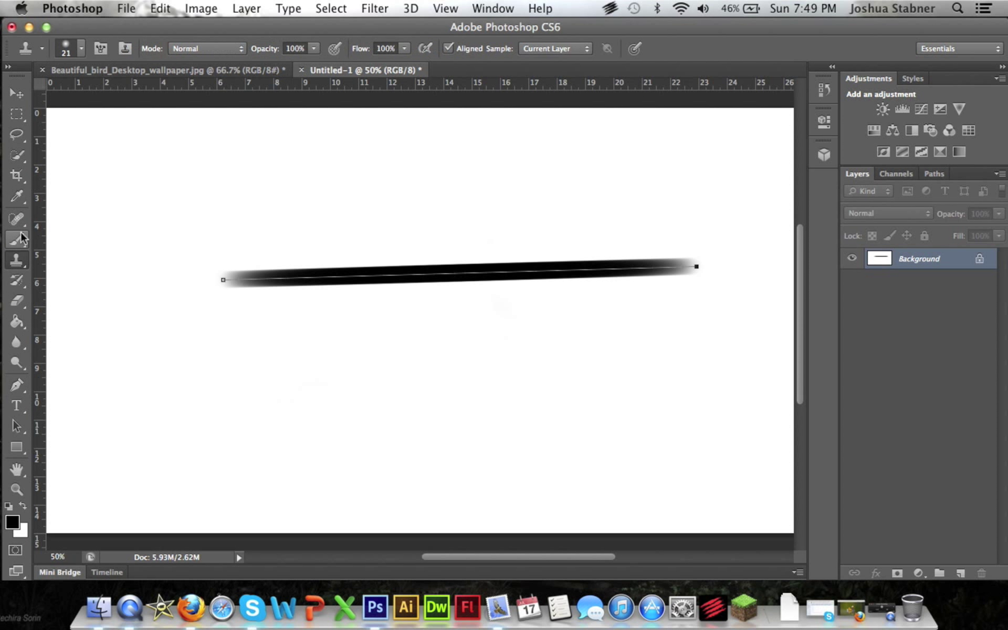
pyautogui.click(17, 239)
pyautogui.click(81, 48)
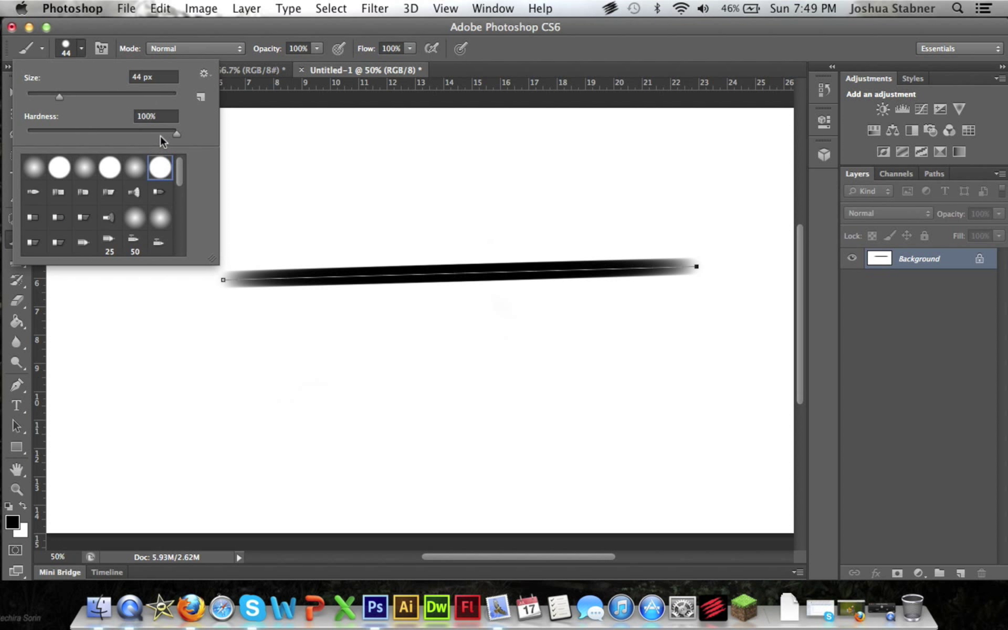
pyautogui.moveTo(176, 134); pyautogui.dragTo(26, 134)
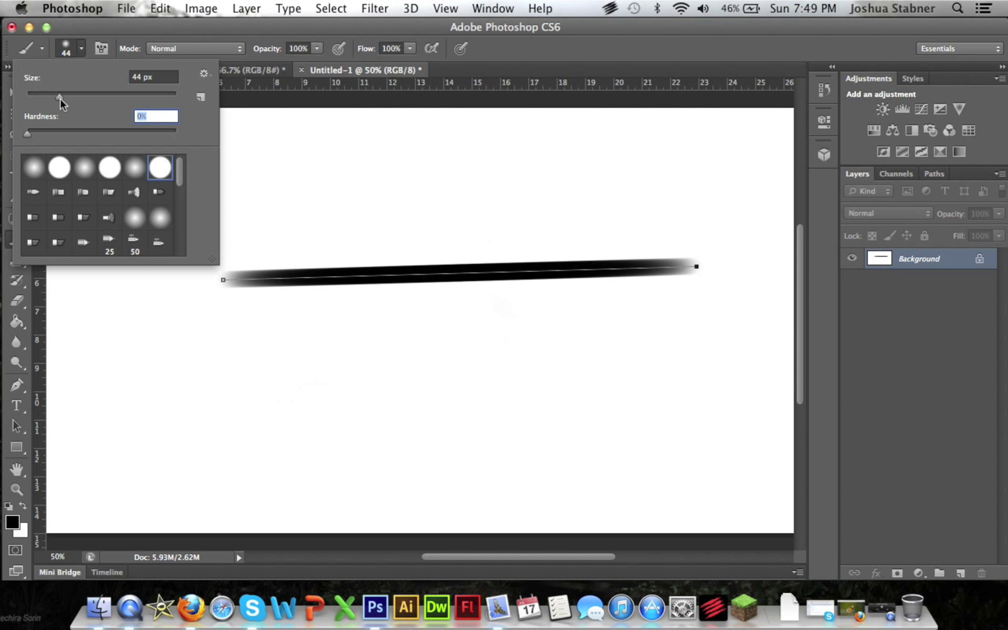
pyautogui.moveTo(60, 100); pyautogui.dragTo(51, 100)
pyautogui.click(80, 50)
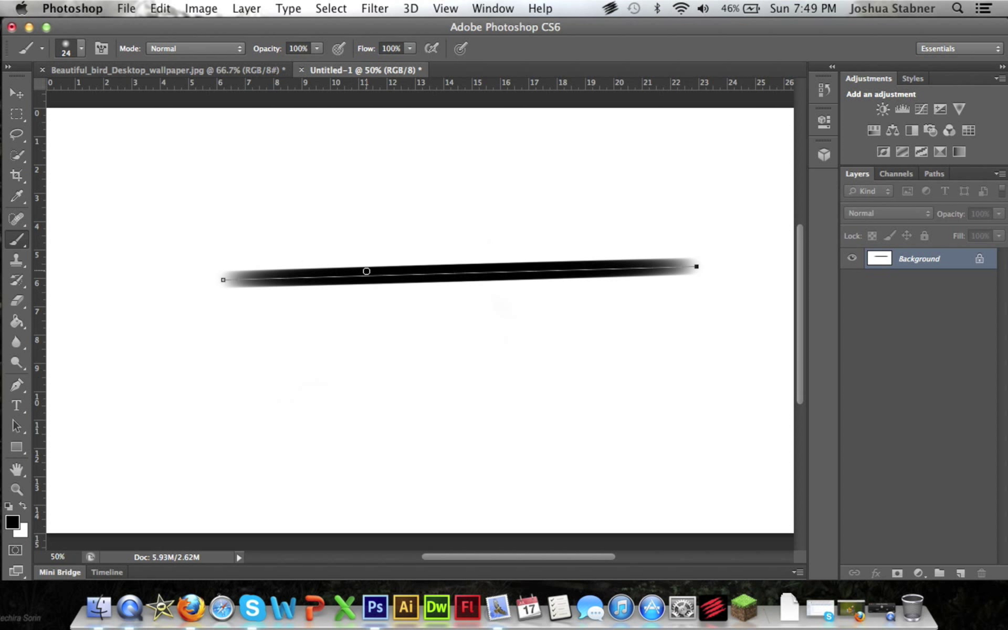
# Step: Undo the thick black stroke and restroke the path with the softer, pressure-tapered brush
pyautogui.press('super+z')
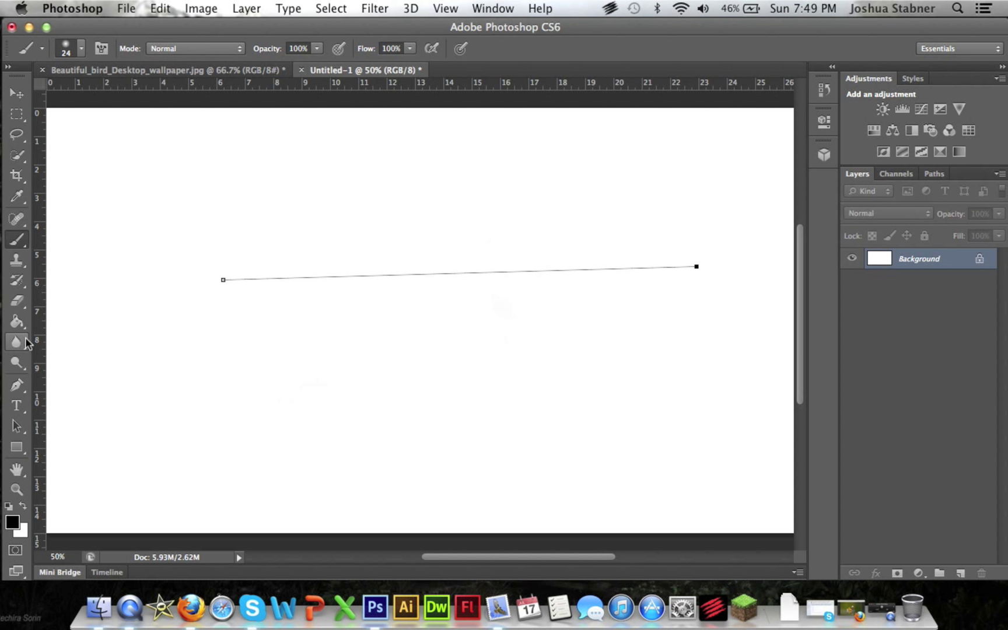
pyautogui.click(20, 384)
pyautogui.rightClick(387, 275)
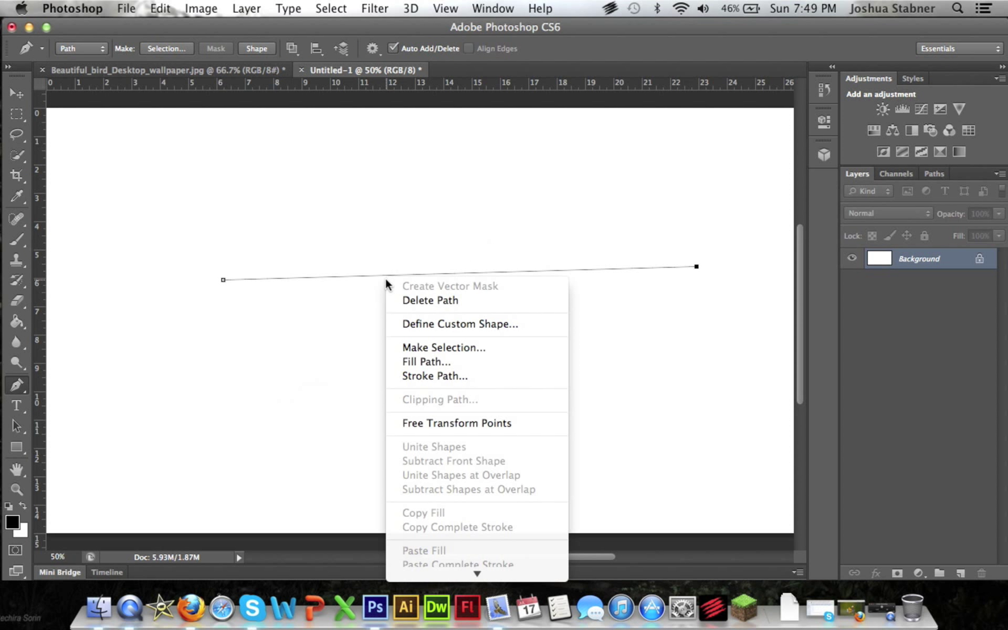
pyautogui.click(459, 381)
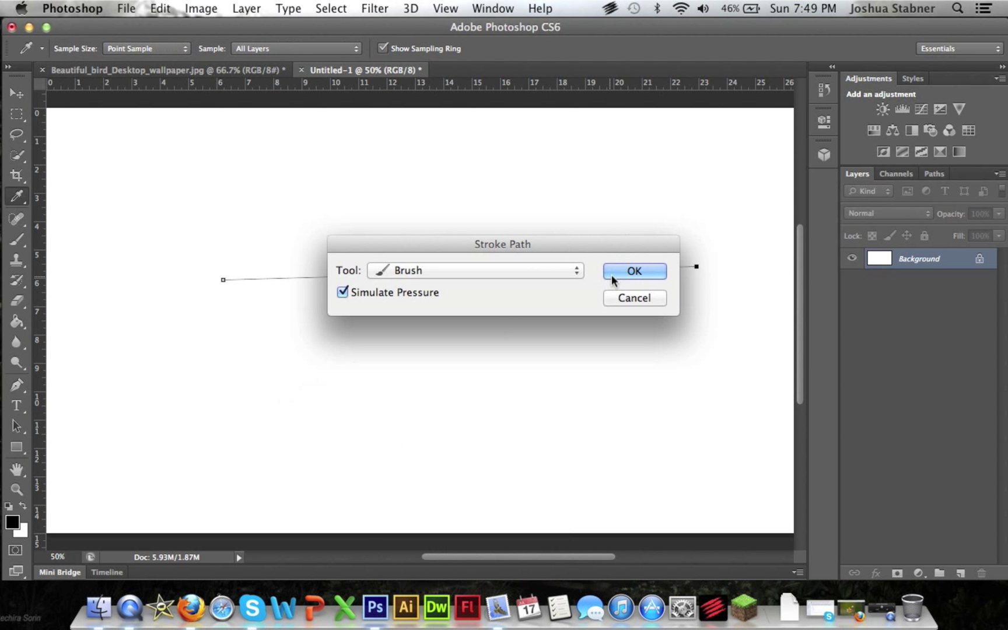
pyautogui.press('Return')
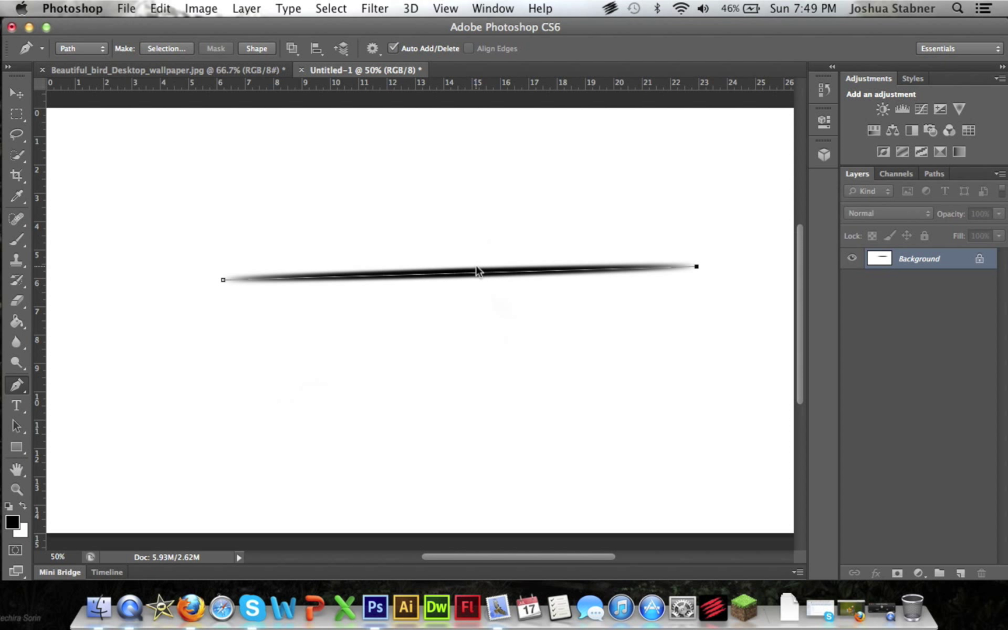
# Step: Delete the path, keeping the painted black line
pyautogui.rightClick(477, 267)
pyautogui.click(524, 286)
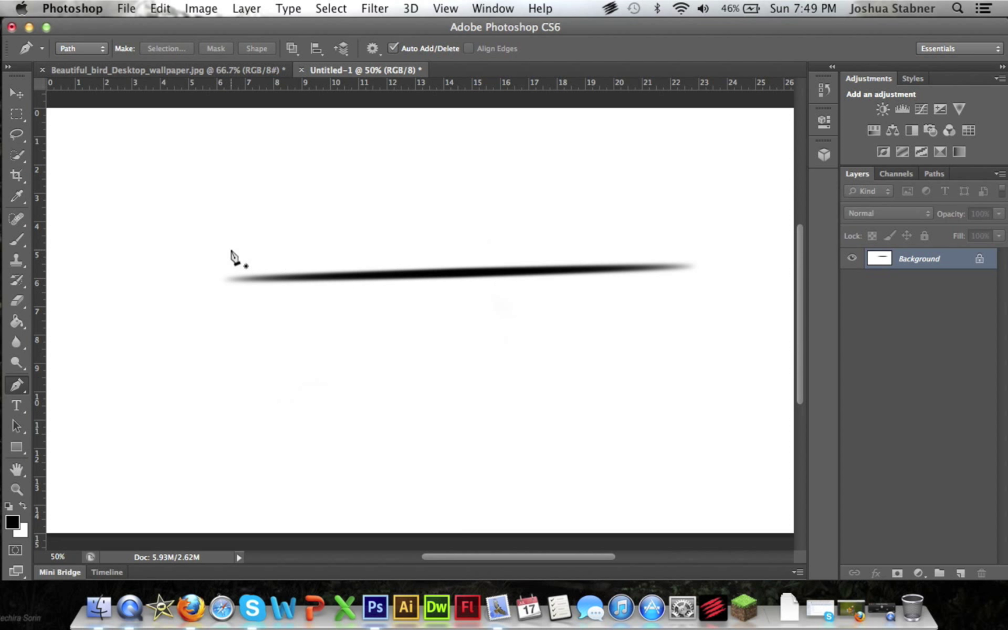
pyautogui.click(15, 93)
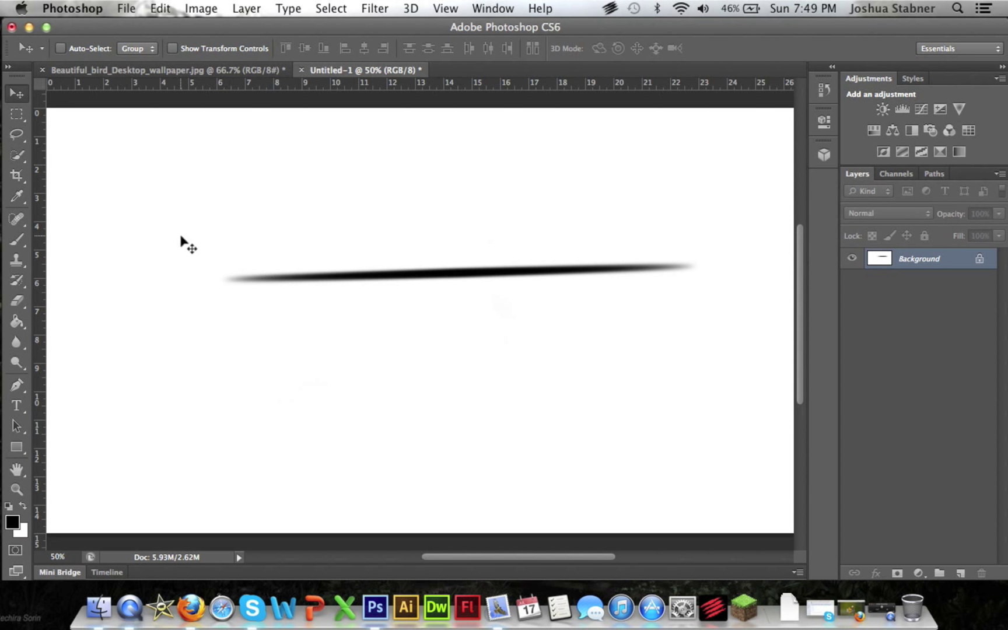
# Step: Drag a rectangular marquee around the black line, then clear the selection
pyautogui.click(20, 117)
pyautogui.moveTo(74, 209); pyautogui.dragTo(749, 377)
pyautogui.click(369, 202)
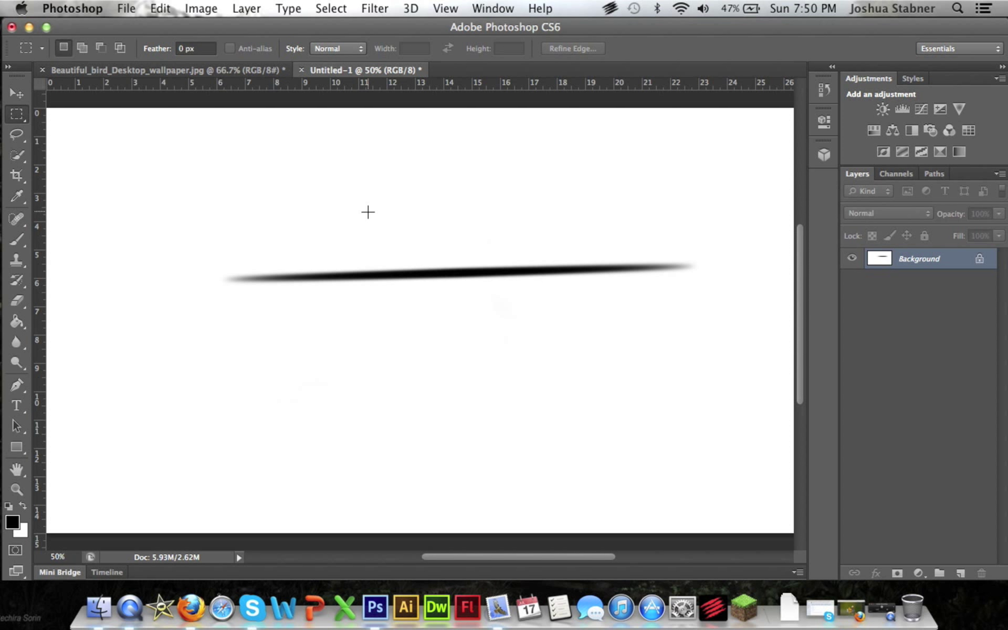